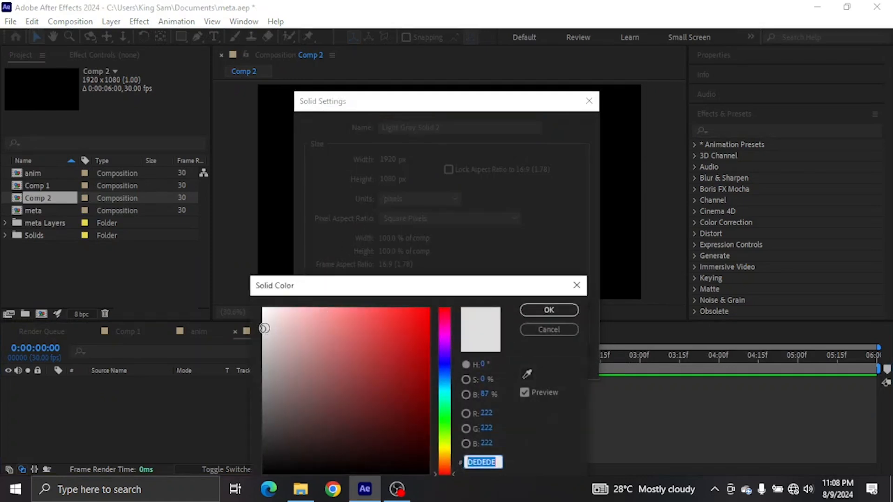
Create a full-frame solid in Comp 2 with the light grey colour E5E5E5 and lock its layer.
left_click(263, 325)
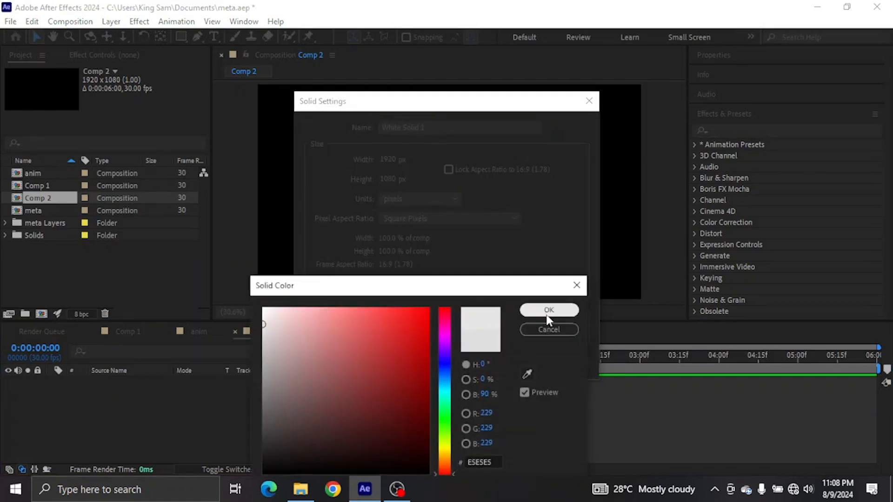
left_click(540, 310)
left_click(492, 361)
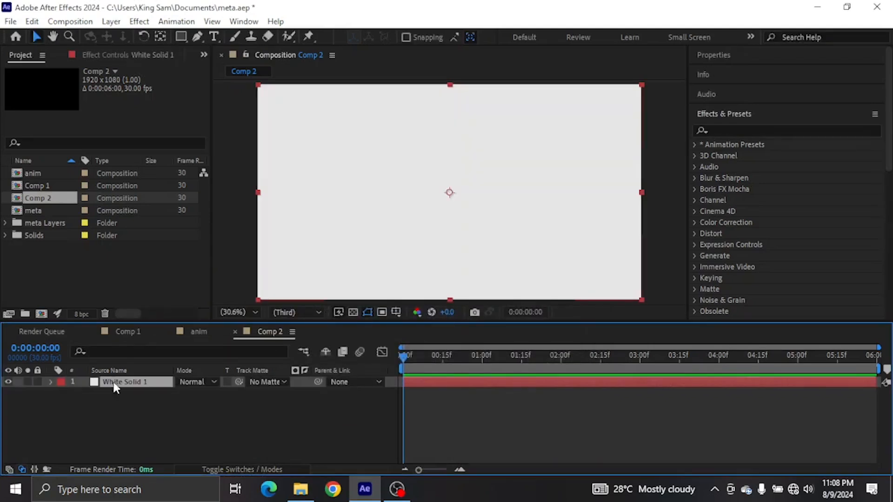
left_click(38, 384)
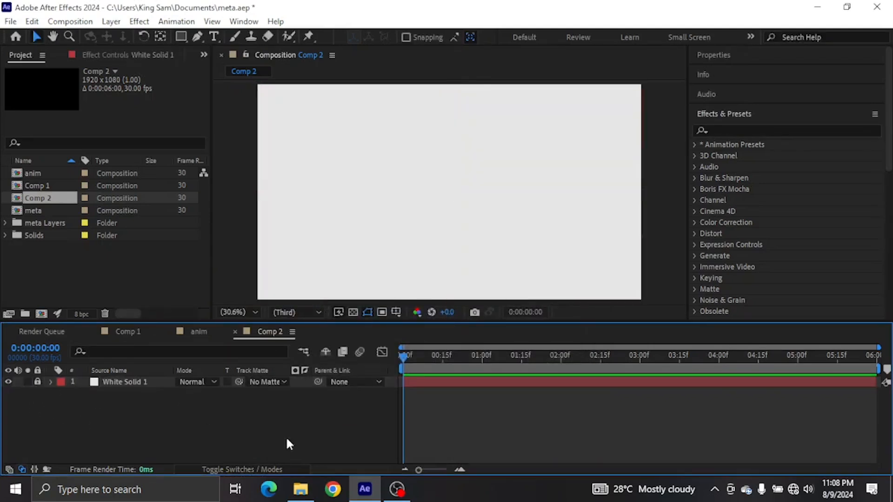
Import meta.ai from the resource folder as a Composition with footage dimensions set to Layer Size.
left_click(300, 488)
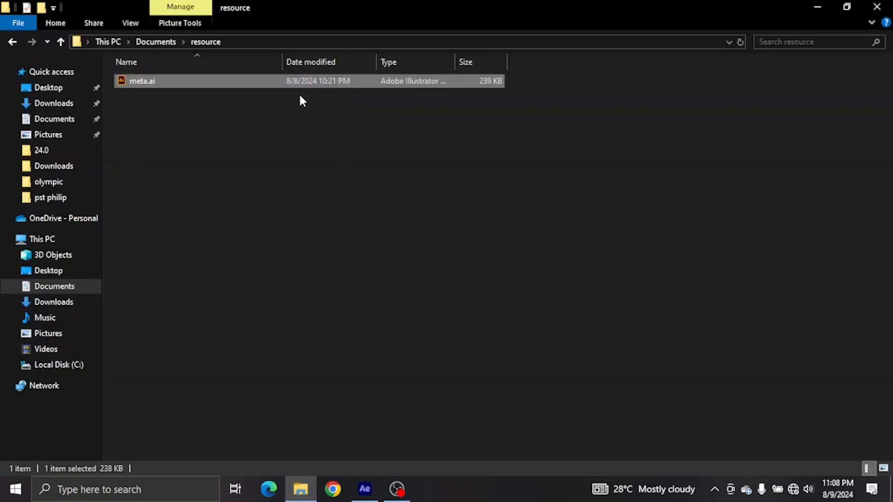
left_click_drag(286, 85, 111, 279)
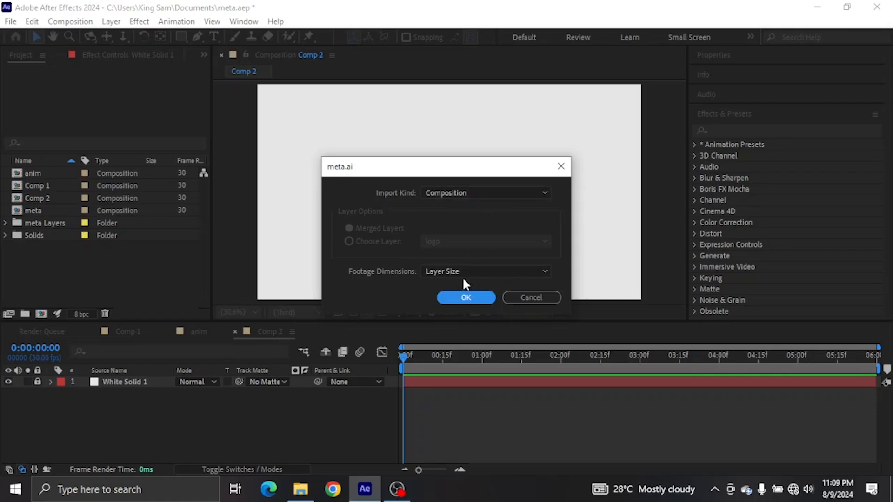
left_click(467, 300)
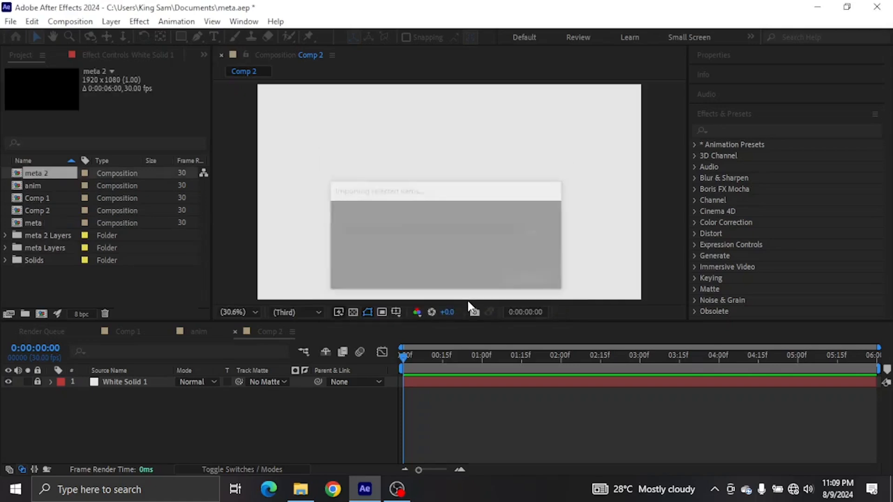
Copy all five logo and letter layers from the meta composition and paste them into Comp 2.
double_click(32, 211)
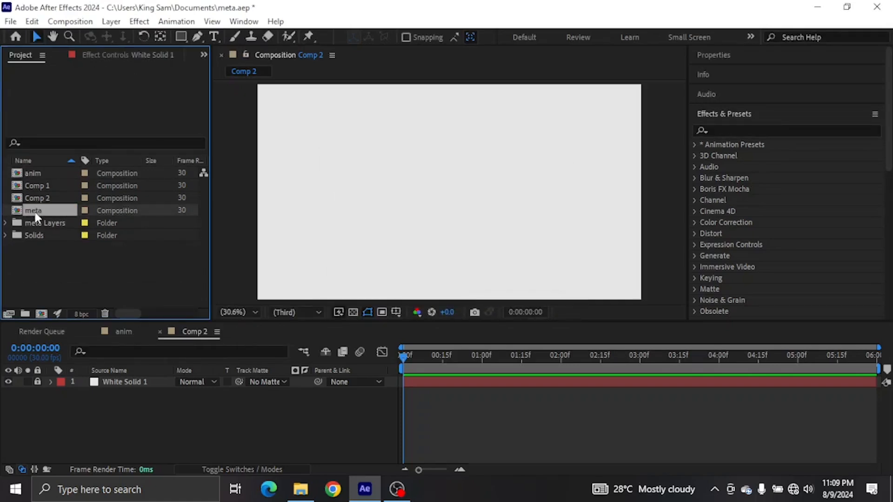
left_click_drag(118, 451, 129, 375)
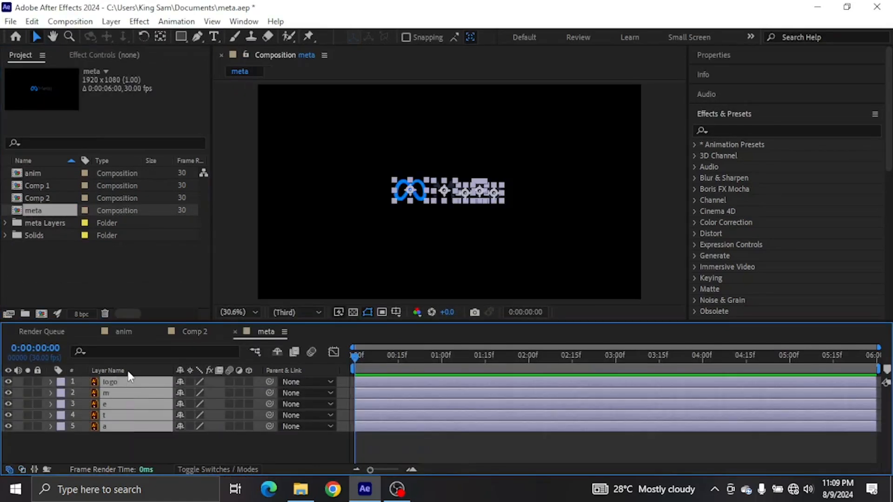
left_click(194, 331)
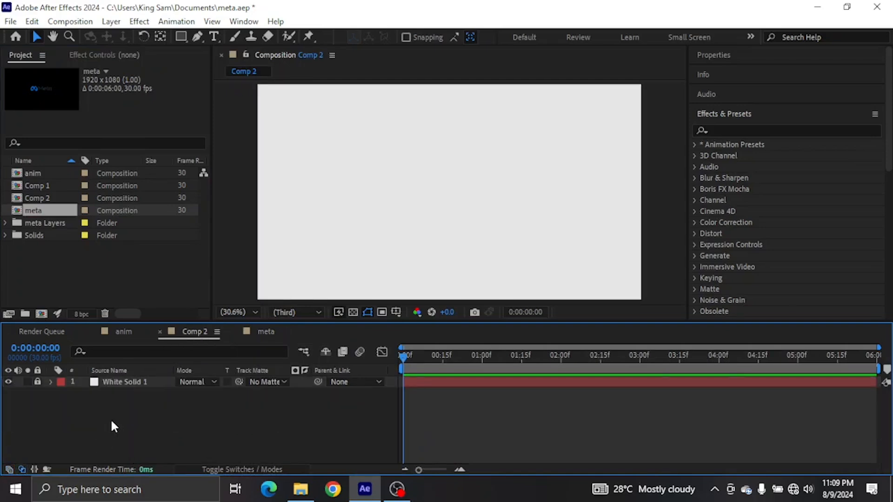
key("ctrl+v")
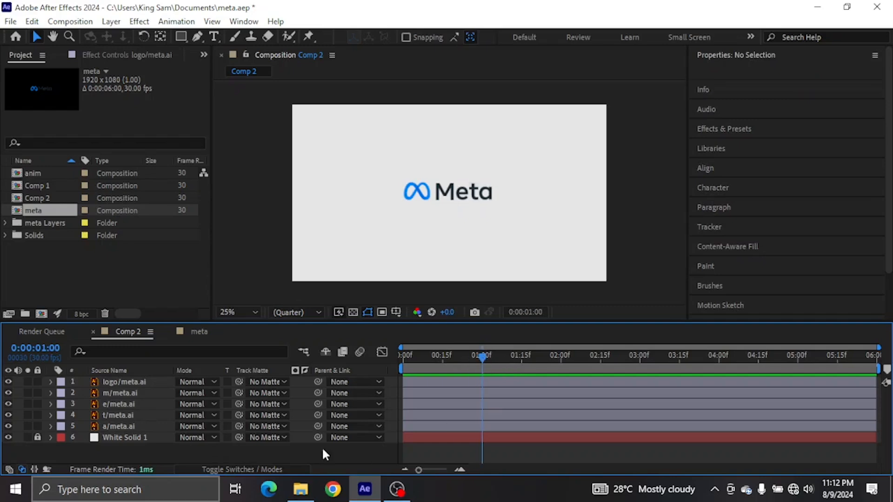
Keyframe the logo layer's Position, moving its current keyframe slightly past 0:00:01:00, and set X to 960 at 0:00:01:00.
left_click(132, 384)
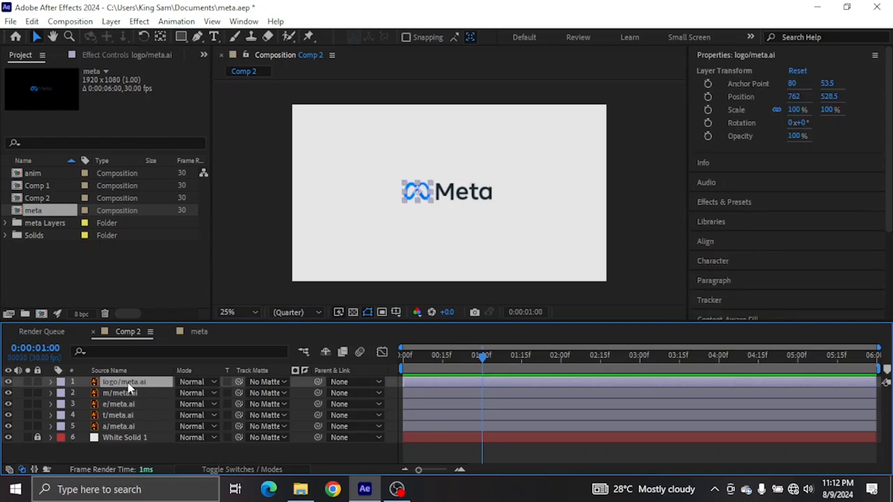
key("p")
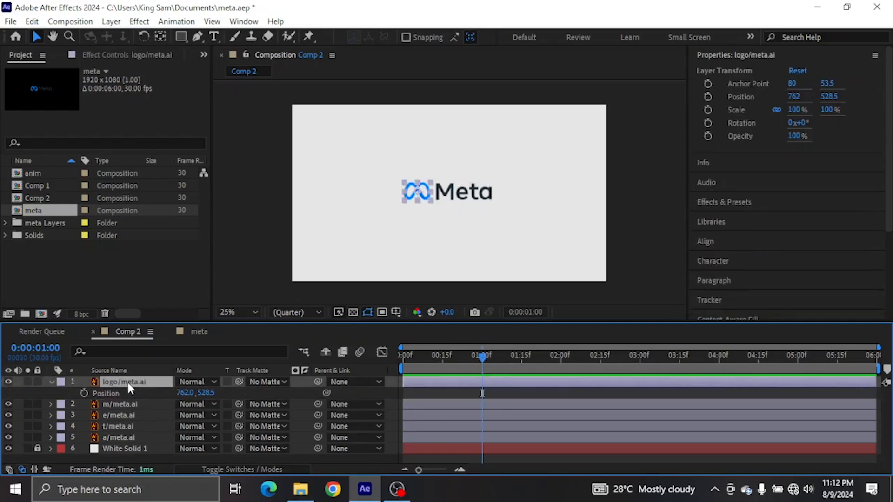
left_click(84, 393)
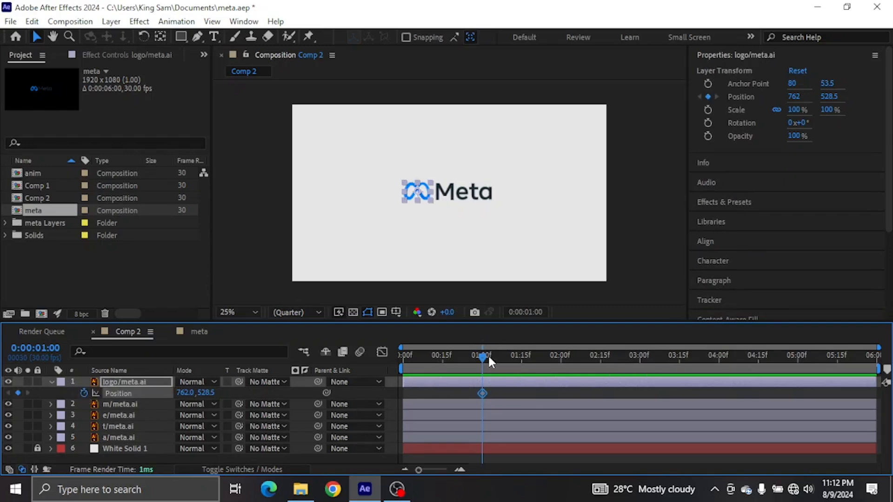
left_click_drag(483, 391, 501, 392)
left_click(183, 393)
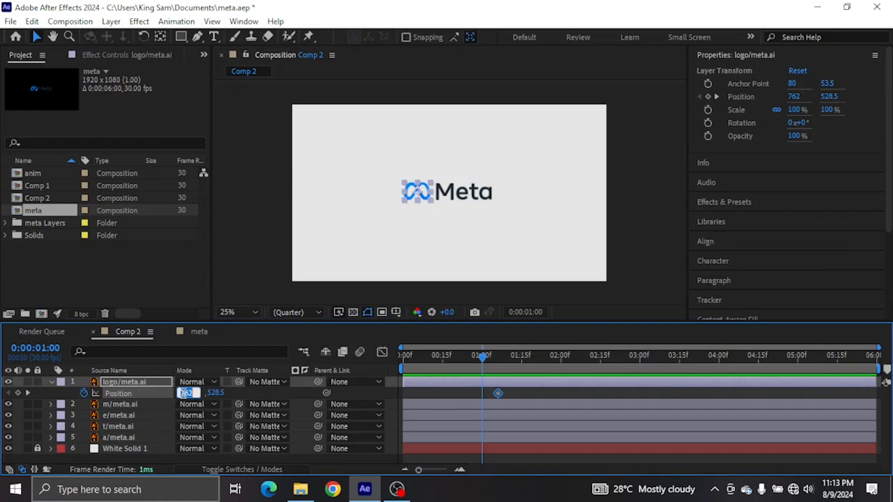
type("960")
key("Return")
Solo the logo and White Solid 1 layers and start an empty shape layer for the Pen tool.
left_click(28, 381)
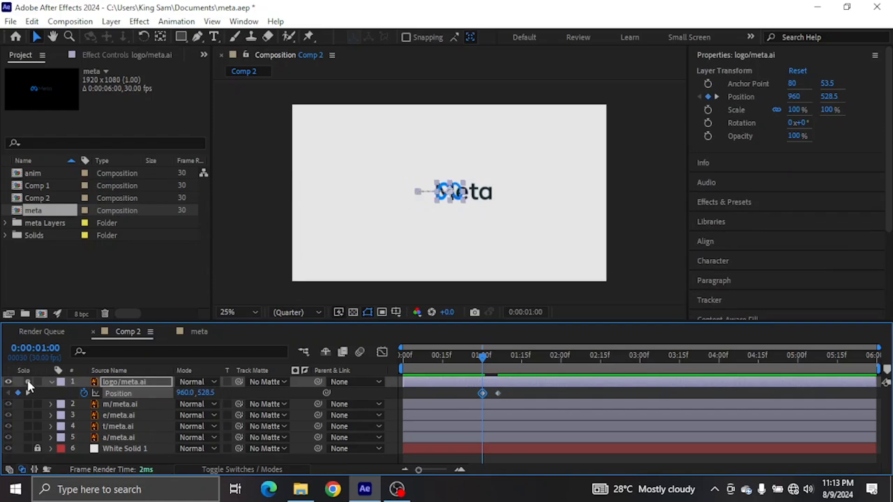
left_click(28, 449)
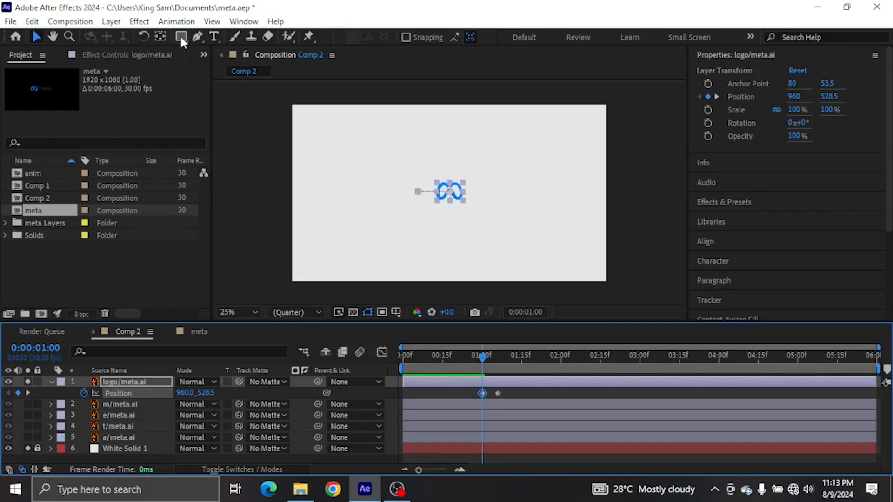
left_click(197, 38)
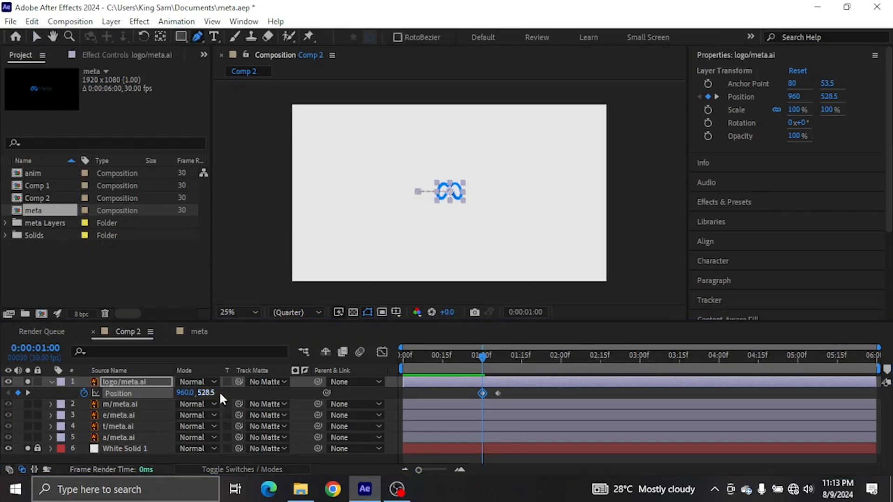
left_click(254, 392)
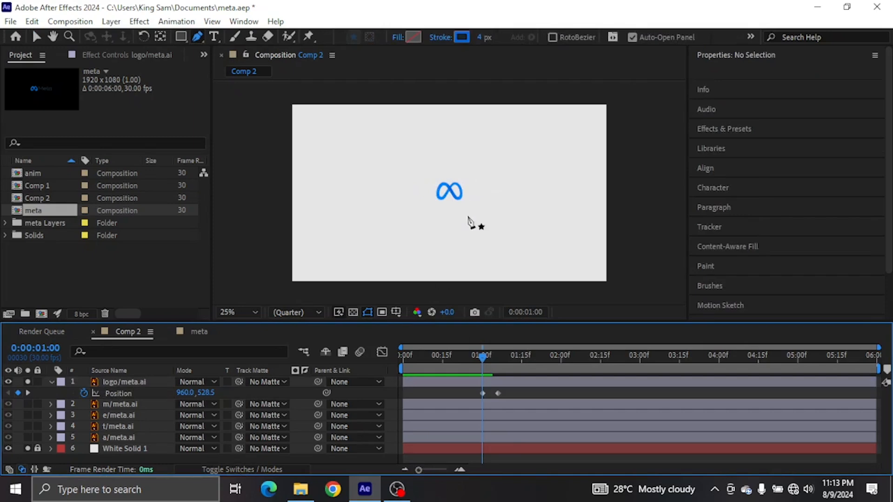
scroll(468, 222, "up", 6)
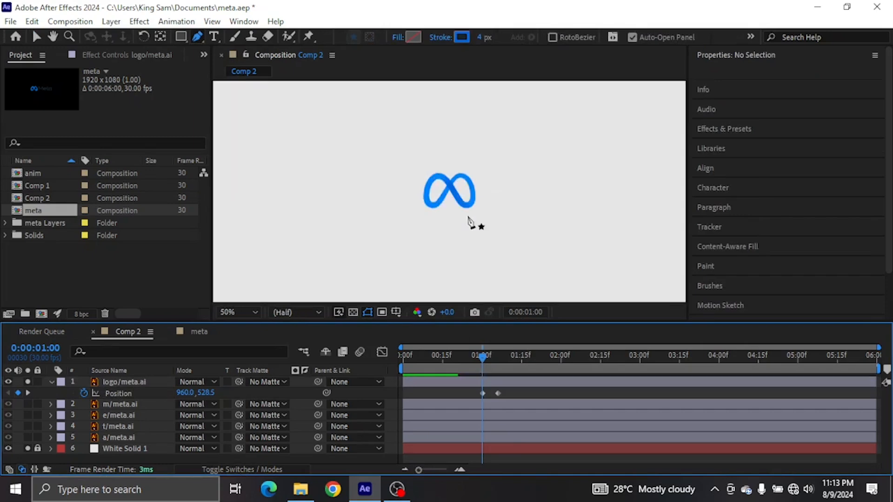
left_click(473, 223)
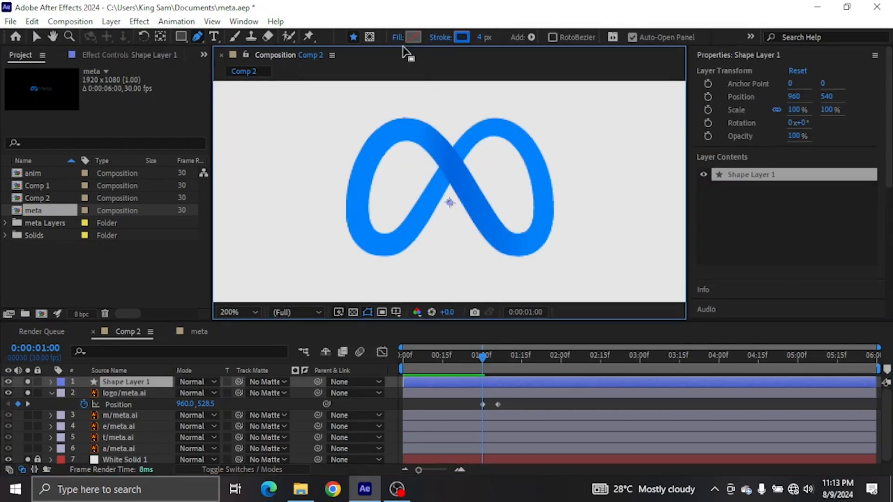
Set the shape's stroke colour to 0065E2, sampled from the dark blue crossing of the logo.
left_click(463, 37)
left_click(527, 374)
left_click(452, 169)
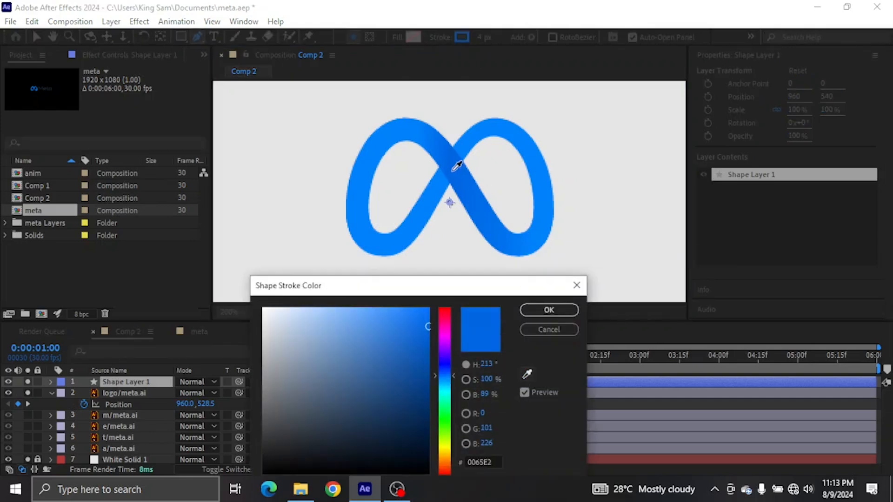
left_click(544, 311)
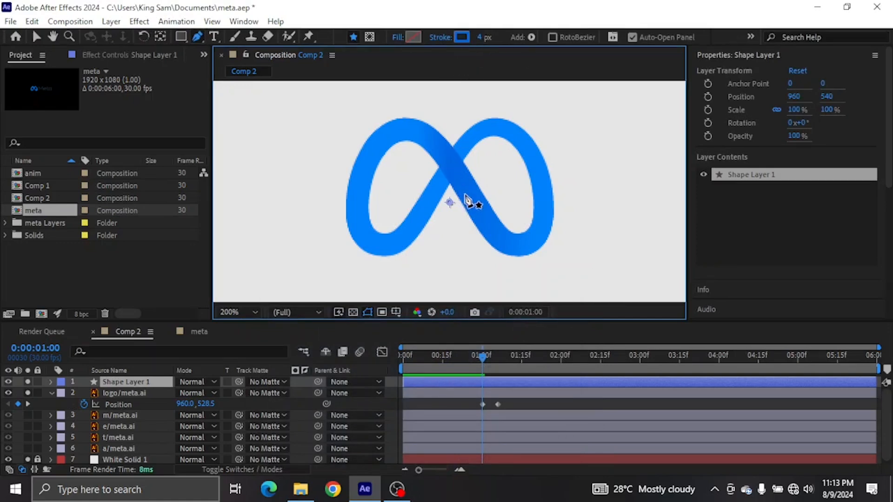
Draw the start of a curved Pen path from the logo's dark diagonal over its left loop.
left_click(467, 195)
left_click(407, 122)
left_click_drag(403, 147, 353, 187)
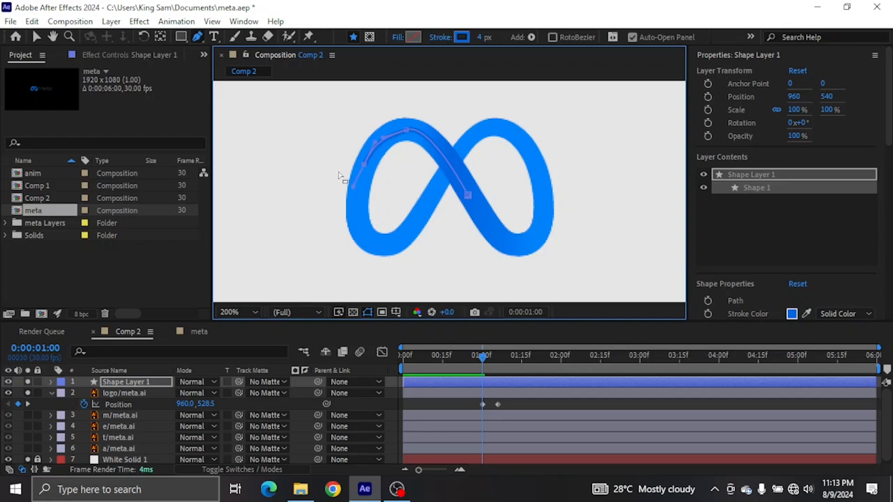
Extend the path into a smooth spiral widening around the logo until it runs past the frame edges.
scroll(339, 173, "down", 1)
left_click_drag(370, 135, 399, 91)
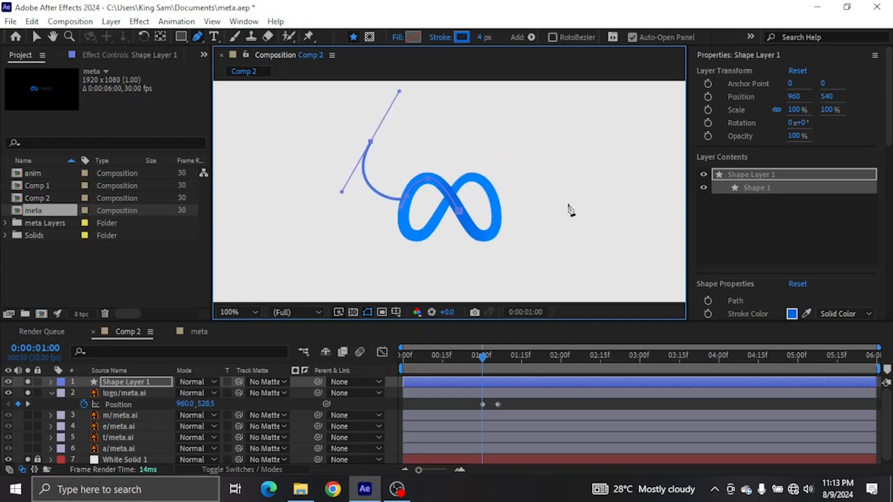
left_click_drag(574, 232, 558, 261)
key("comma")
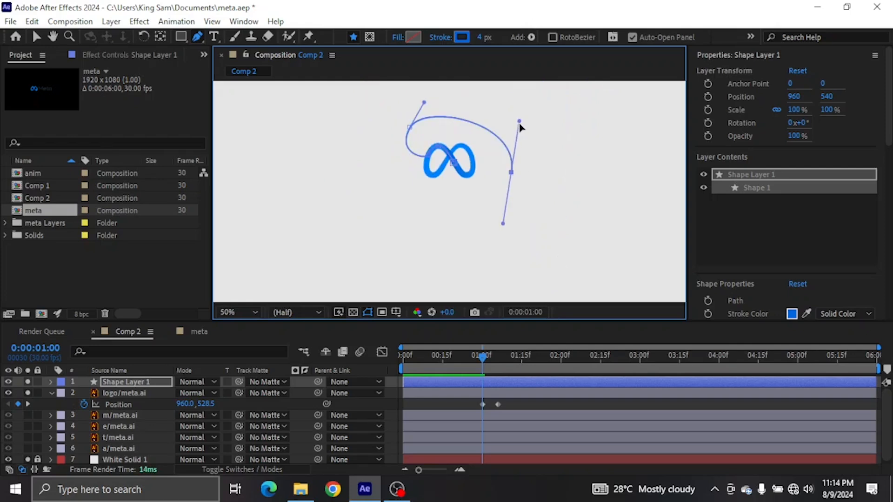
mouse_move(519, 121)
left_mouse_down()
mouse_move(511, 86)
mouse_move(518, 121)
left_mouse_up()
mouse_move(402, 241)
left_mouse_down()
mouse_move(364, 210)
mouse_move(408, 229)
left_mouse_up()
left_click_drag(507, 253, 503, 241)
left_click_drag(379, 130, 404, 100)
left_click_drag(408, 234, 391, 231)
left_click(379, 130)
left_click_drag(562, 154, 588, 233)
left_click_drag(521, 283, 496, 277)
left_click_drag(522, 245, 484, 253)
left_click_drag(508, 219, 529, 246)
key("comma")
left_click_drag(385, 167, 385, 108)
left_click_drag(469, 105, 500, 111)
left_click_drag(548, 184, 541, 203)
left_click_drag(545, 151, 548, 120)
left_click_drag(500, 112, 498, 106)
left_click_drag(390, 243, 334, 216)
left_click_drag(349, 123, 398, 84)
left_click_drag(549, 108, 593, 186)
left_click_drag(398, 100, 387, 90)
left_click_drag(568, 273, 553, 298)
left_click_drag(352, 279, 287, 222)
left_click_drag(352, 98, 376, 92)
key("v")
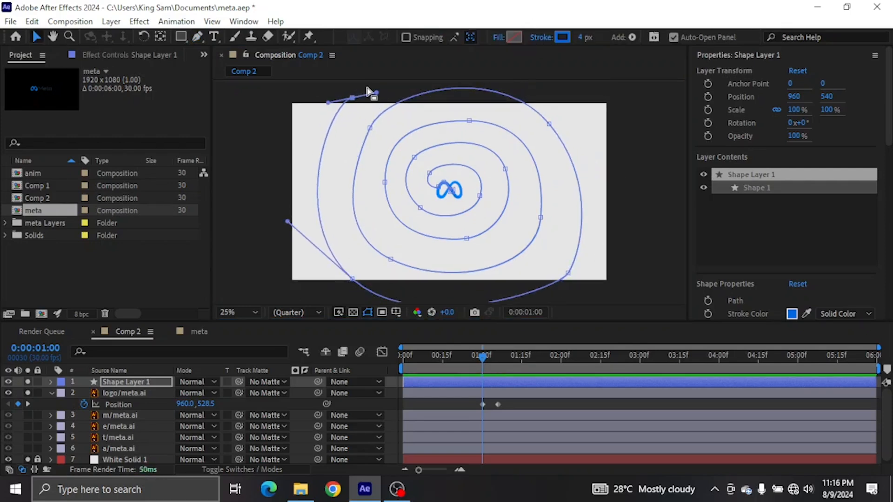
Set the spiral's stroke width to 89 px.
left_click(583, 37)
type("89")
key("Return")
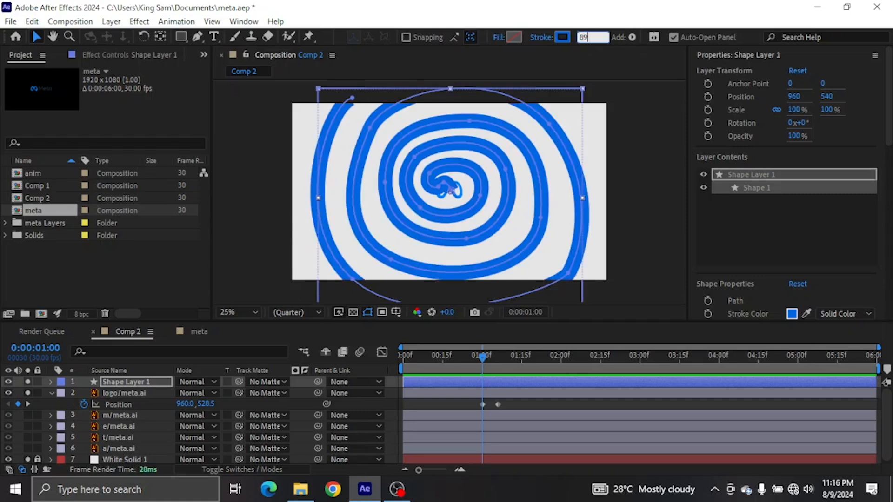
Rename the spiral's shape layer as spiral.
left_click(51, 381)
right_click(139, 382)
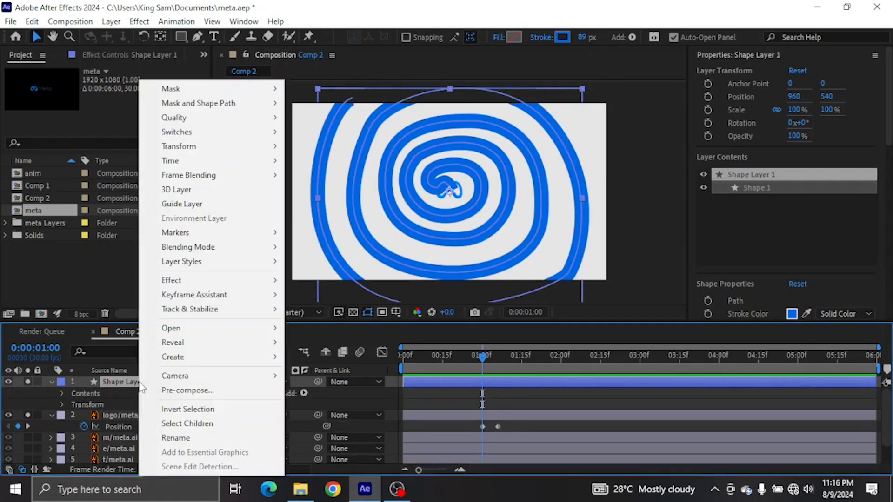
left_click(177, 438)
type("spiral")
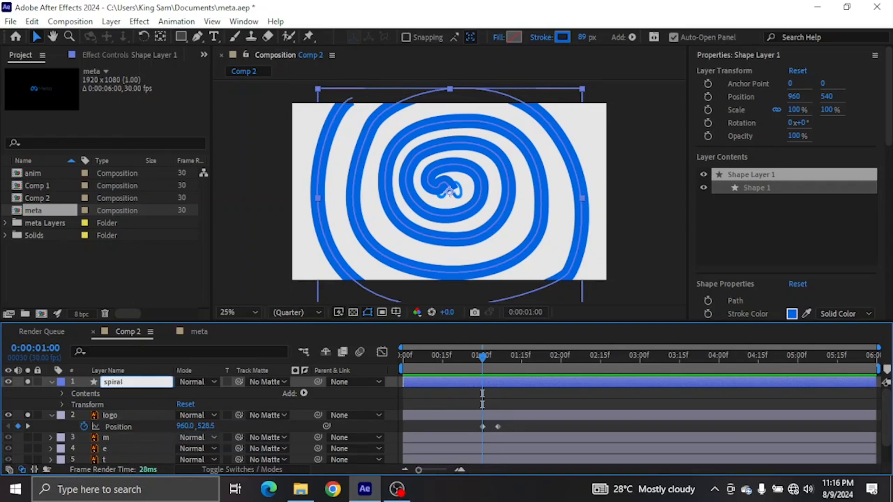
key("Return")
Set the line cap of the spiral's Stroke 1 to Projecting Cap.
left_click(61, 393)
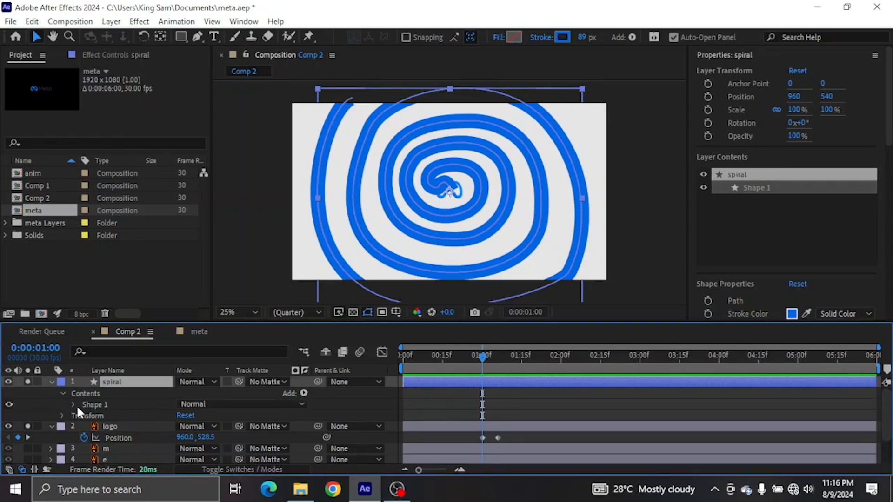
left_click(73, 404)
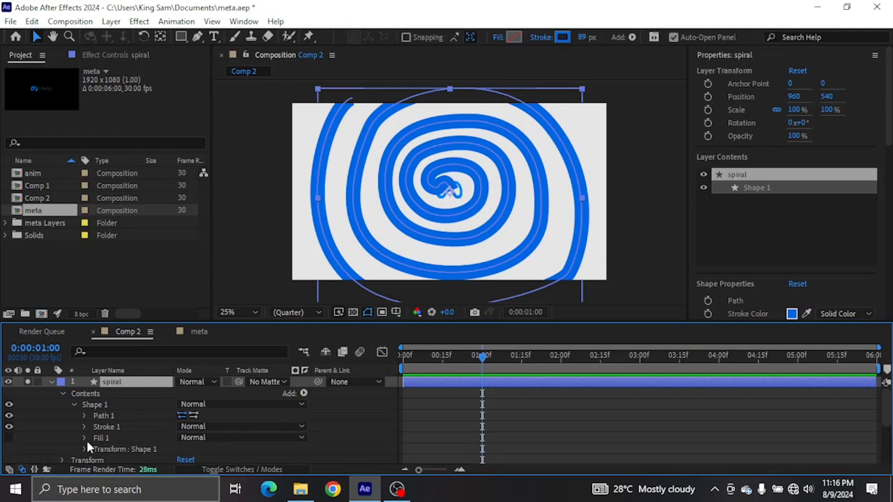
left_click(84, 426)
scroll(82, 423, "down", 2)
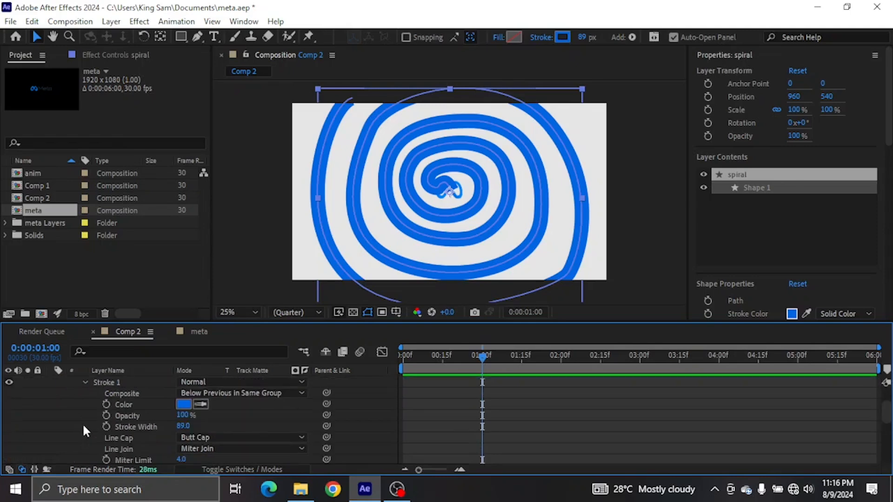
left_click(218, 439)
left_click(232, 424)
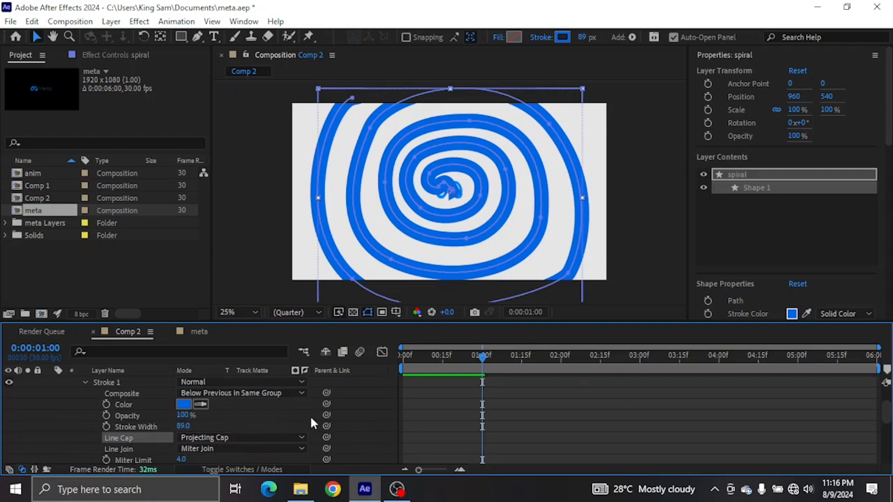
Taper the spiral's stroke with a Start Length of 44% and an End Length of 60%.
scroll(478, 421, "down", 2)
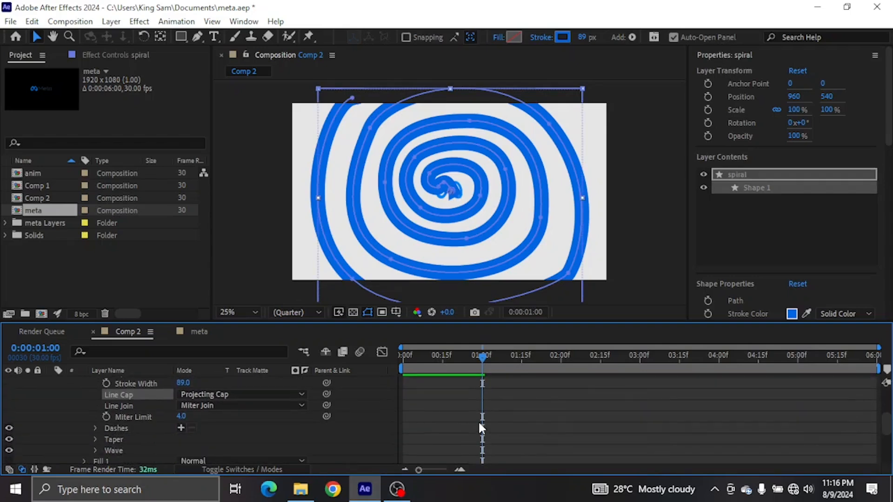
left_click(95, 438)
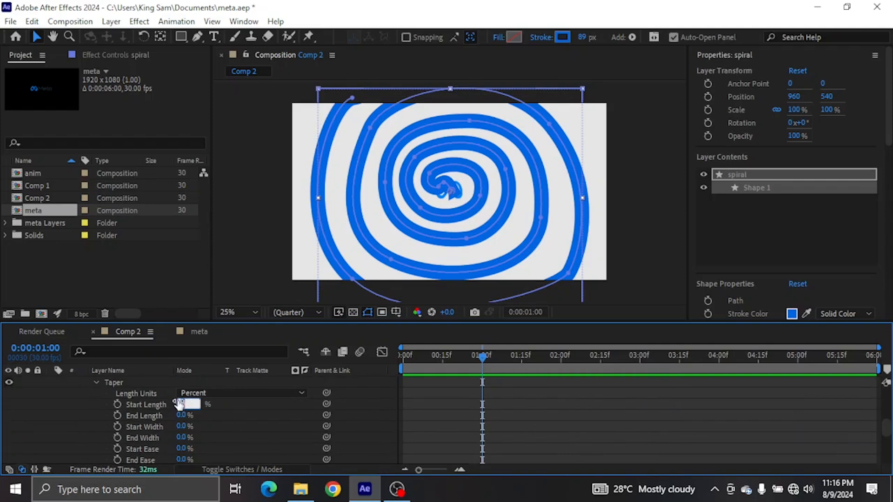
type("44")
key("Return")
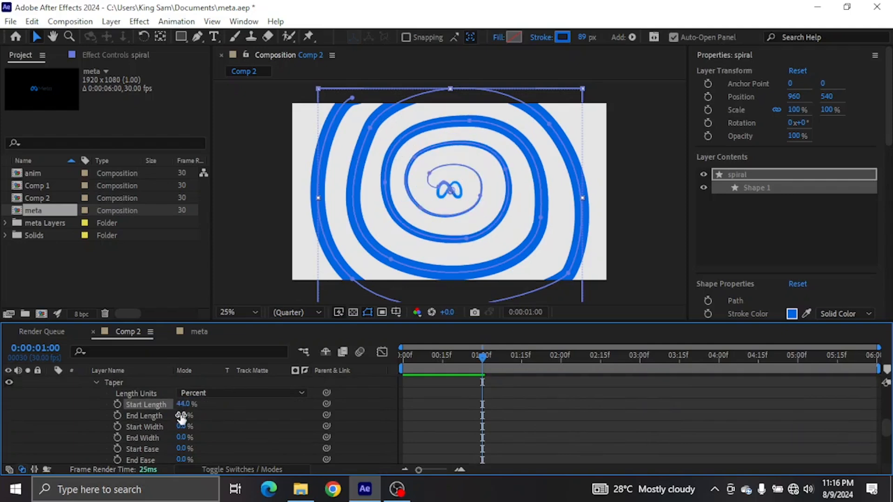
left_click(181, 415)
type("60")
key("Return")
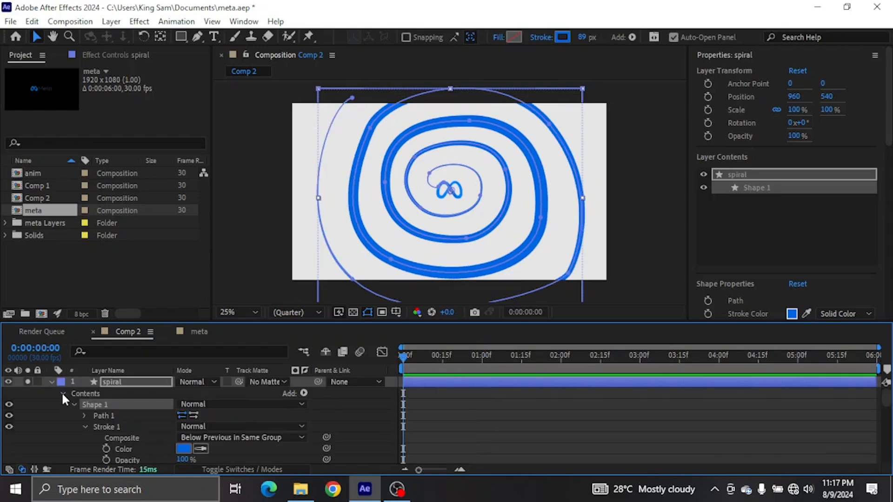
Add Trim Paths to the spiral's shape and open its trim properties.
left_click(63, 394)
left_click(303, 393)
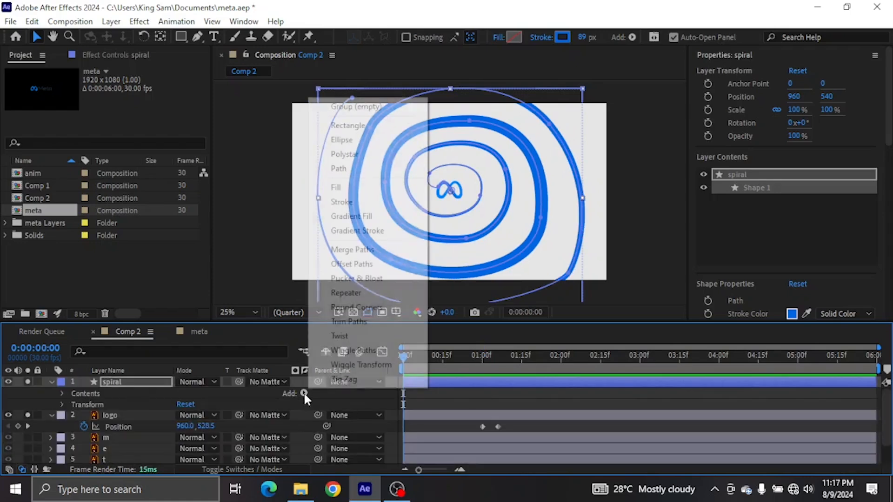
left_click(346, 322)
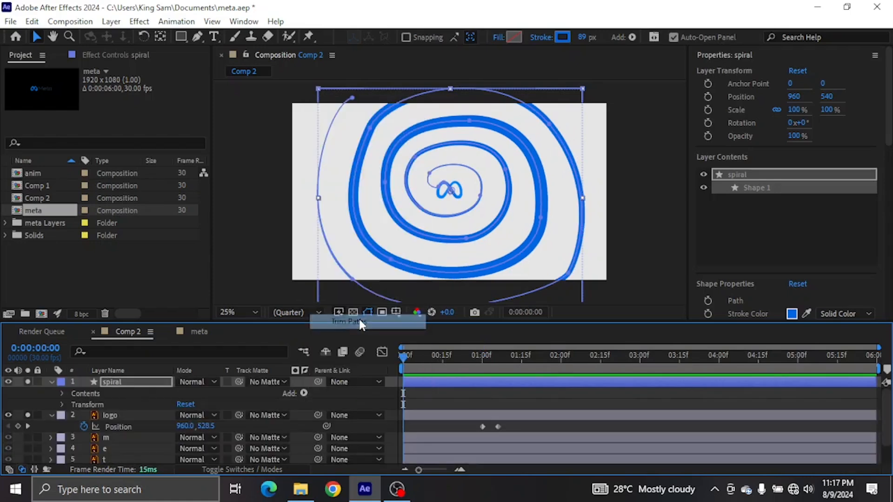
left_click(85, 428)
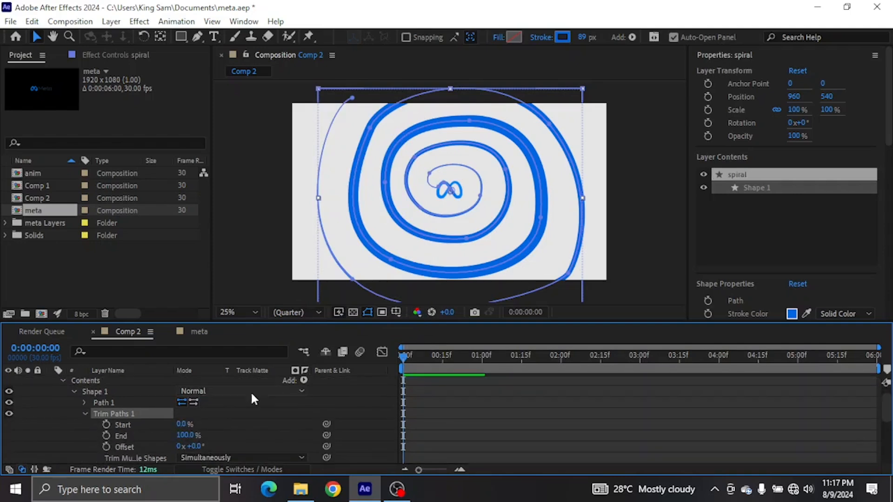
Keyframe the spiral trim's Start at 0% at 0:00:00:23, and raise it at 0:00:00:00 so the spiral starts fully trimmed.
left_click(463, 355)
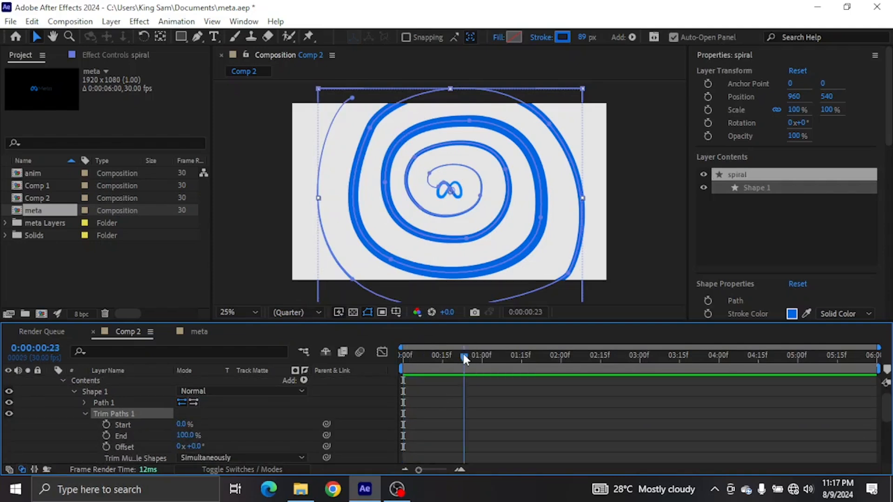
left_click(106, 424)
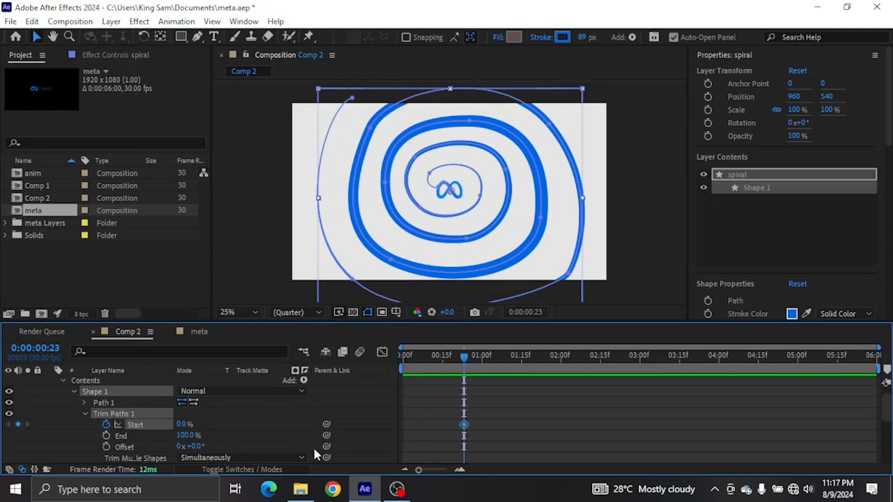
left_click_drag(423, 353, 369, 351)
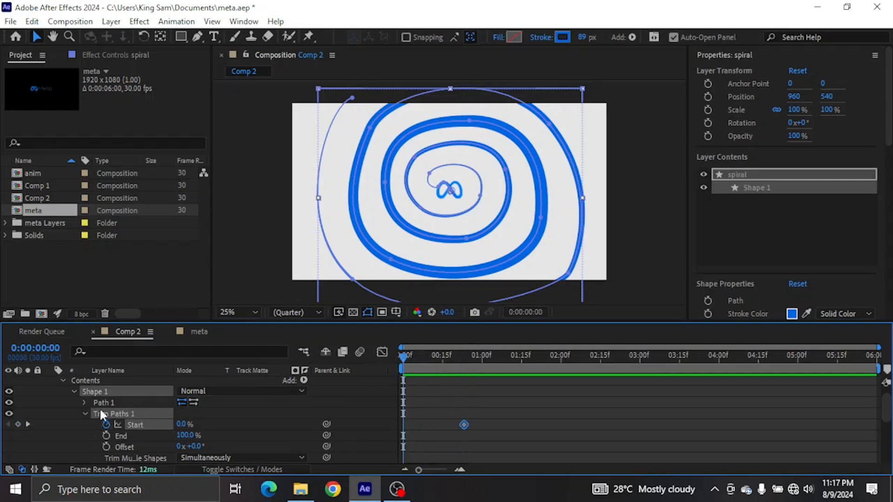
left_click(182, 424)
key("Return")
Keyframe the spiral trim's End at 100% at 0:00:00:13, lower it at 0:00:01:00, and preview the animation from the beginning.
left_click(438, 353)
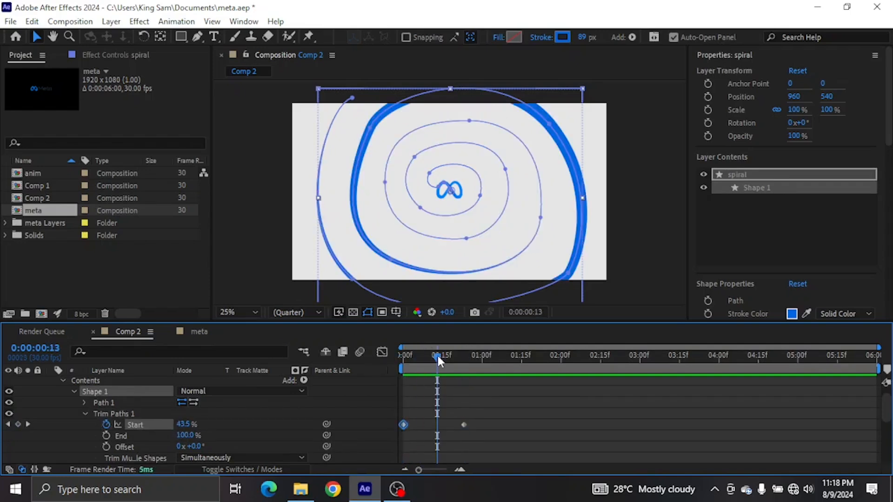
left_click(107, 436)
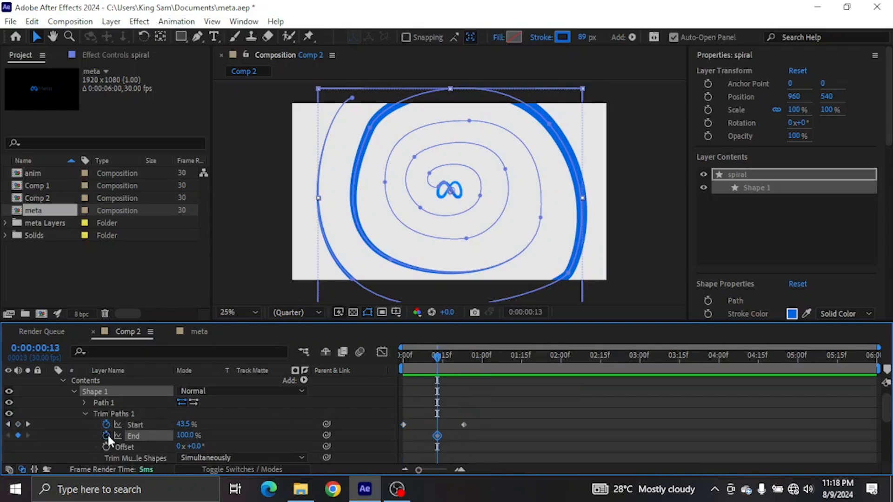
left_click(482, 362)
left_click_drag(185, 436, 84, 438)
left_click(401, 364)
key("space")
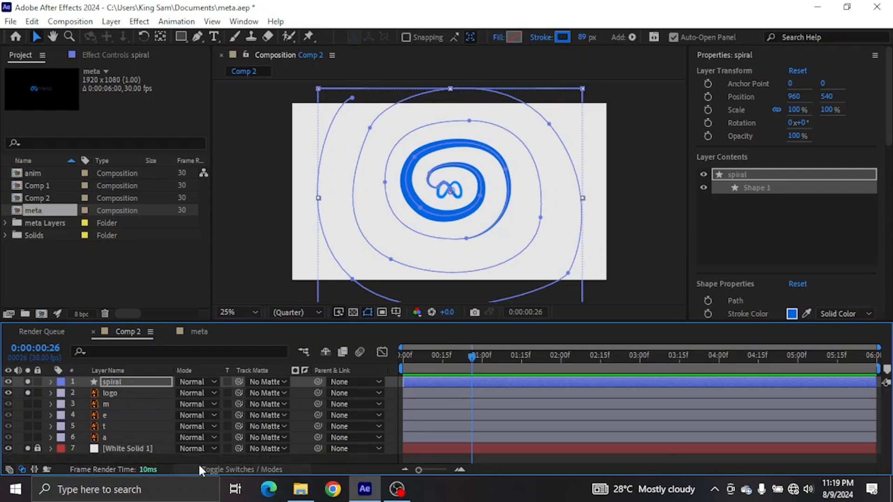
With nothing selected, create an empty shape layer and set its stroke to 20 px and red E20000 for drawing with the Pen tool.
key("period")
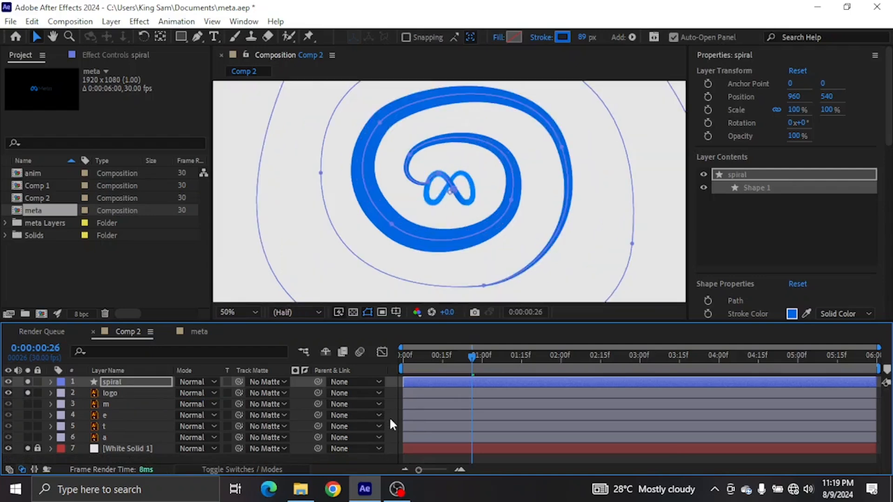
key("period")
key("F2")
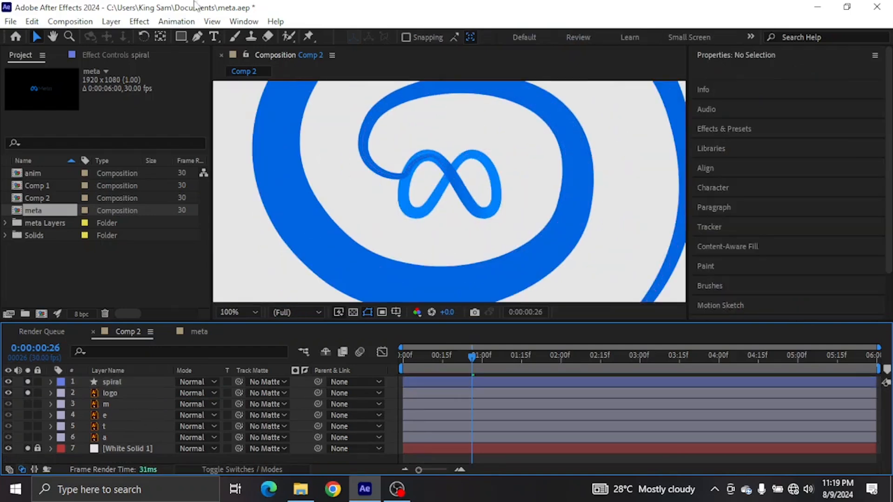
left_click(198, 36)
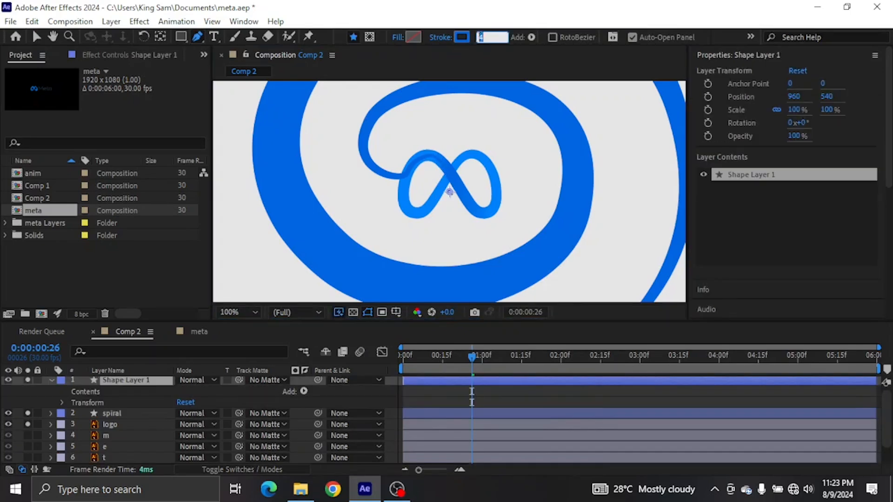
key("Return")
left_click(467, 36)
left_click_drag(449, 321, 448, 307)
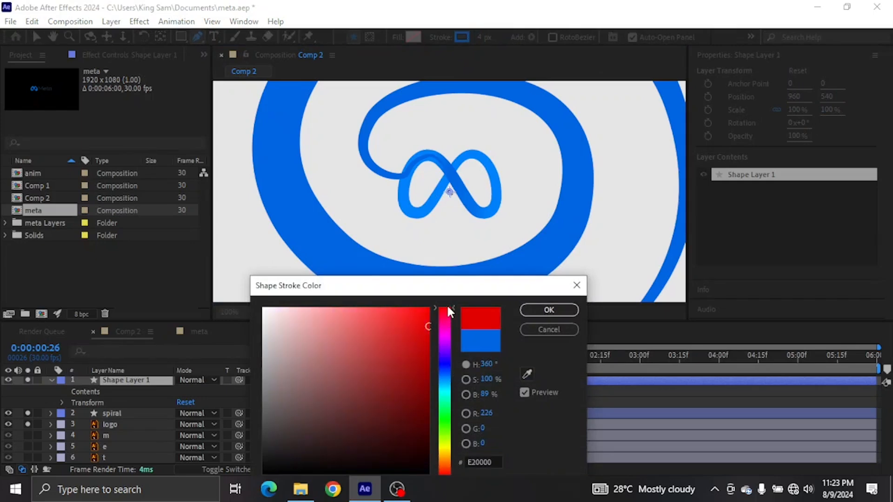
left_click(549, 309)
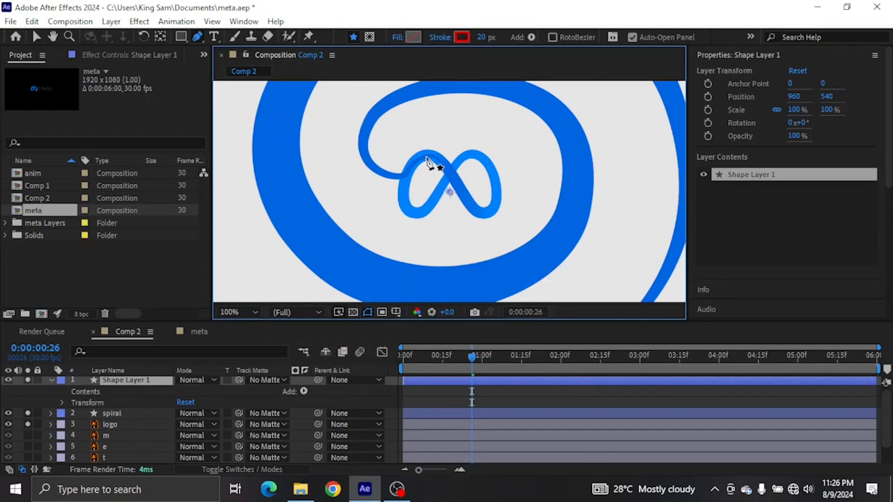
Trace the Meta logo's looping symbol with a closed curved path from the top of its first loop, and set the stroke width to 23 px.
left_click(427, 156)
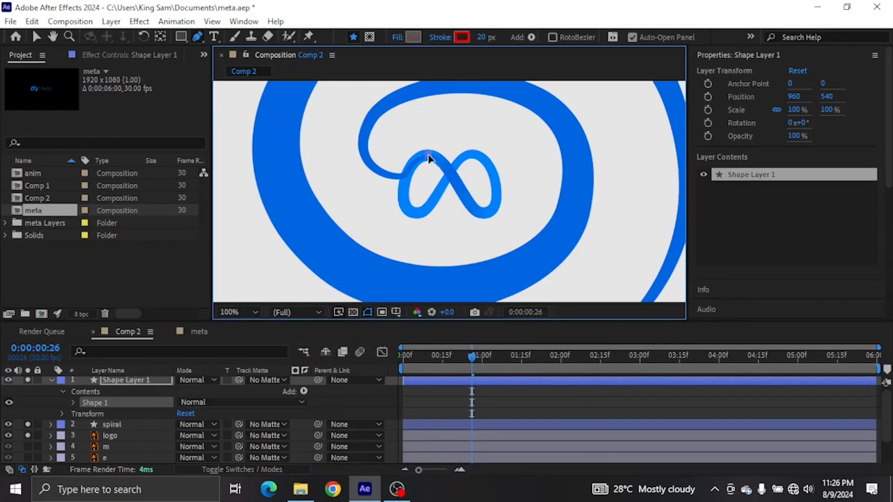
left_click(459, 186)
left_click_drag(461, 194, 464, 208)
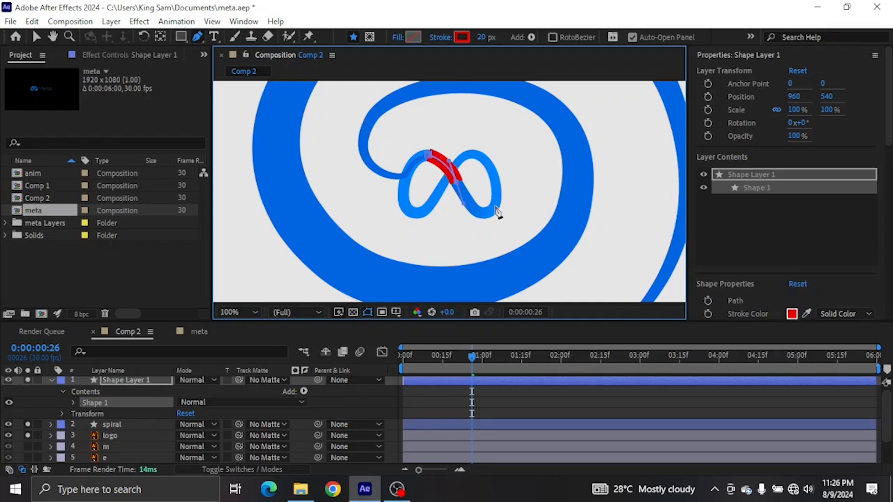
left_click_drag(495, 213, 501, 190)
left_click(488, 225, "ctrl")
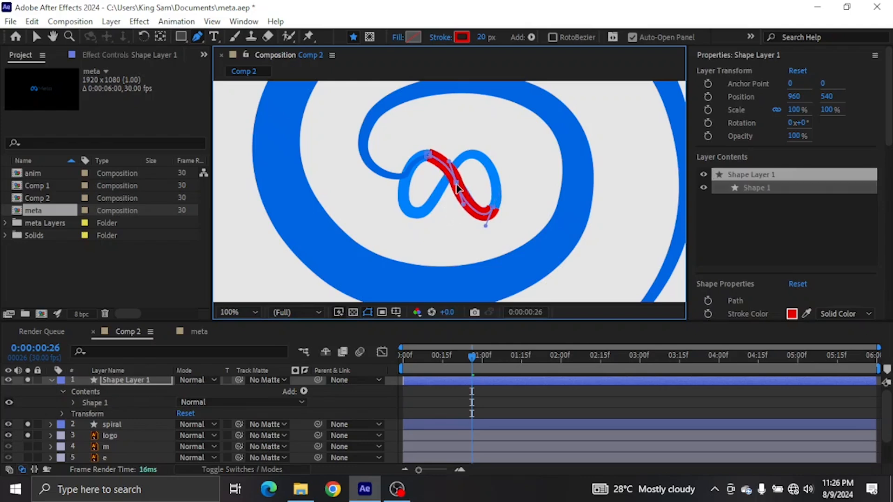
left_click_drag(494, 213, 435, 219)
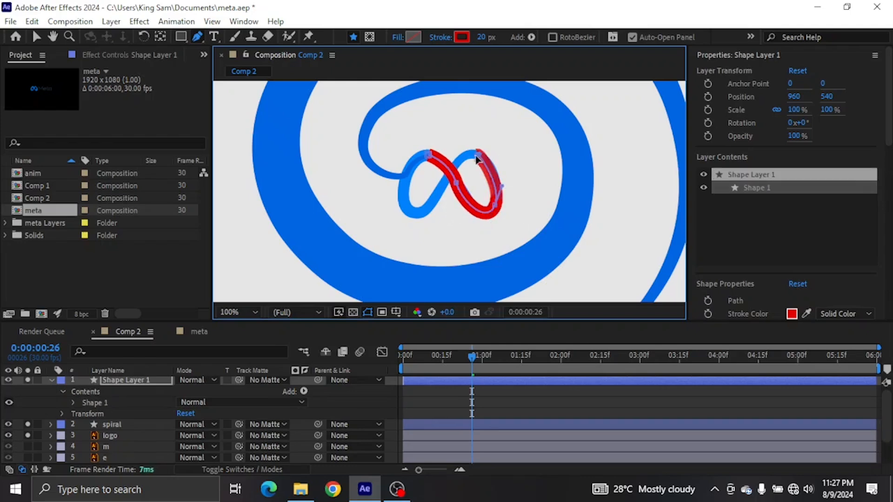
left_click_drag(405, 207, 405, 200)
left_click_drag(428, 154, 416, 170)
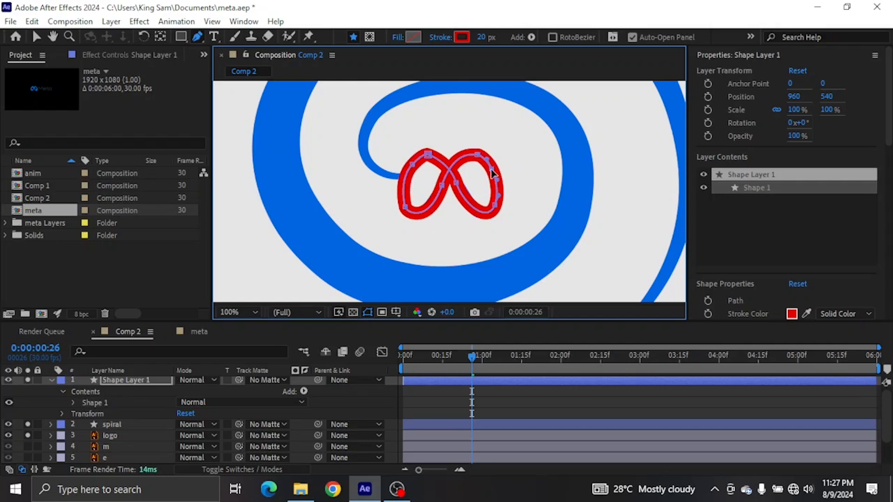
left_click(488, 223)
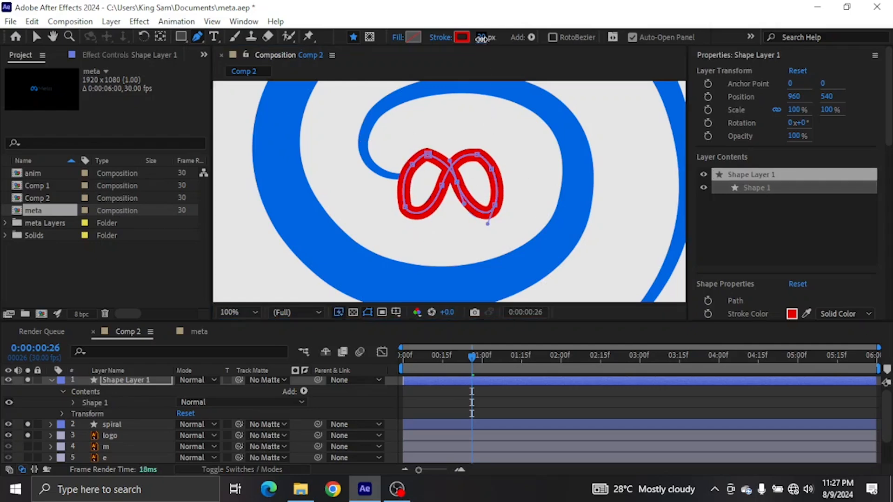
left_click_drag(484, 41, 489, 41)
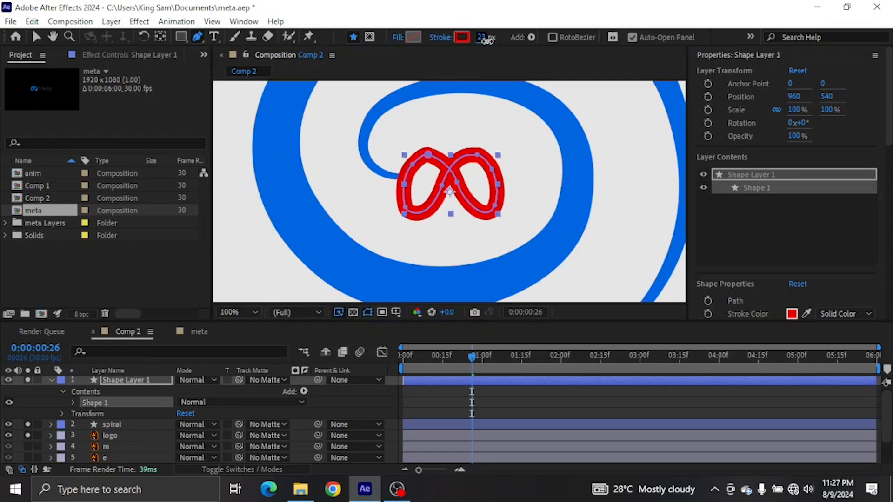
left_click(35, 37)
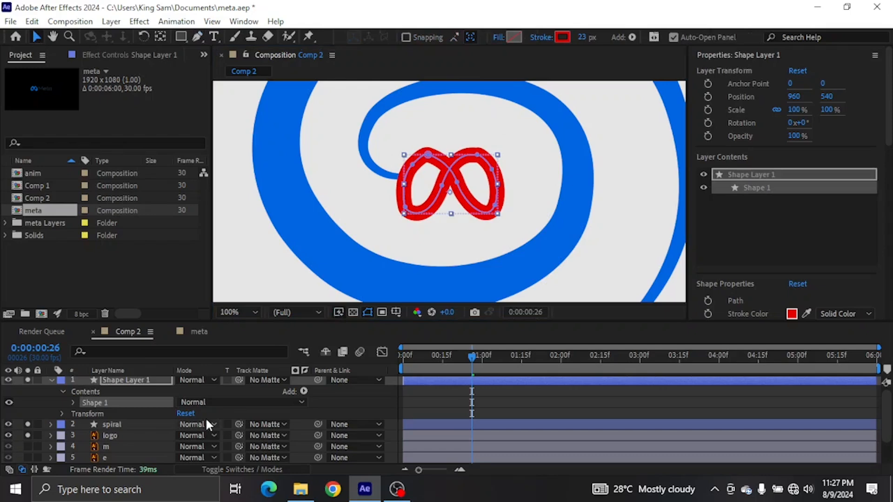
Add Trim Paths to the red traced logo shape and open its trim properties.
left_click(302, 391)
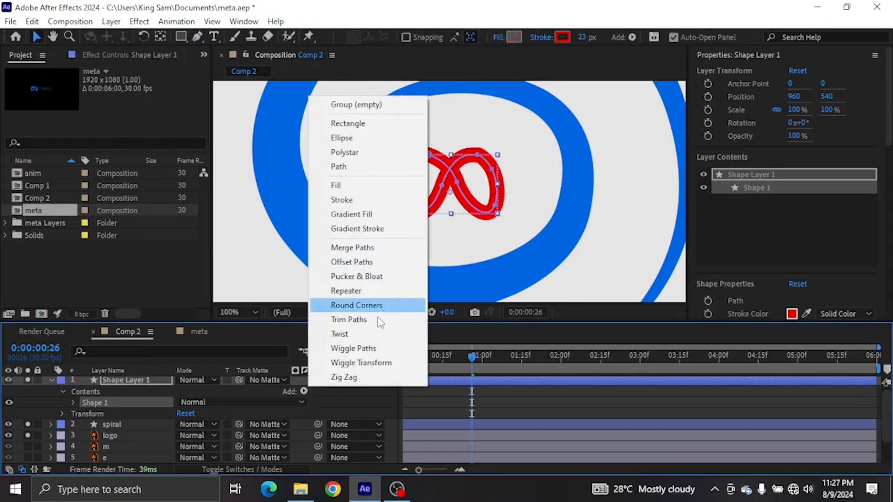
left_click(343, 320)
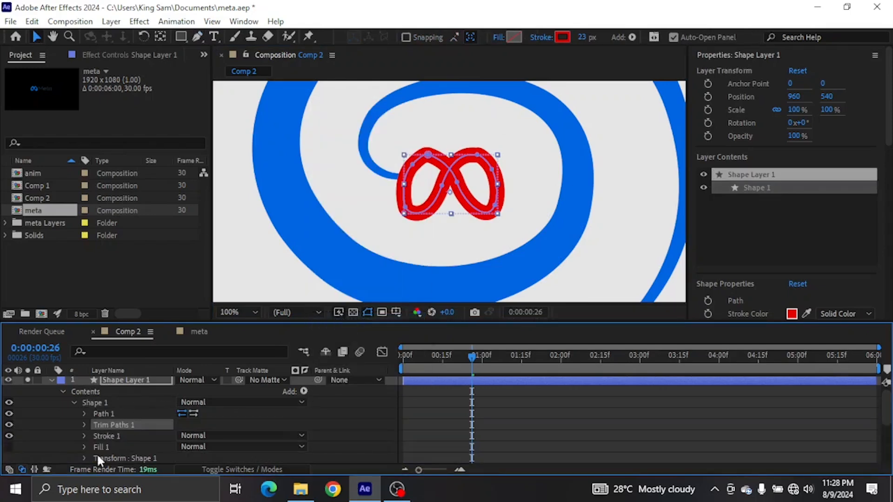
left_click(84, 424)
scroll(82, 420, "down", 1)
Keyframe the red trace's trim End at 0% at 0:00:00:25 and at 100% at 0:00:01:15.
mouse_move(472, 356)
left_mouse_down()
mouse_move(436, 355)
mouse_move(468, 353)
left_mouse_up()
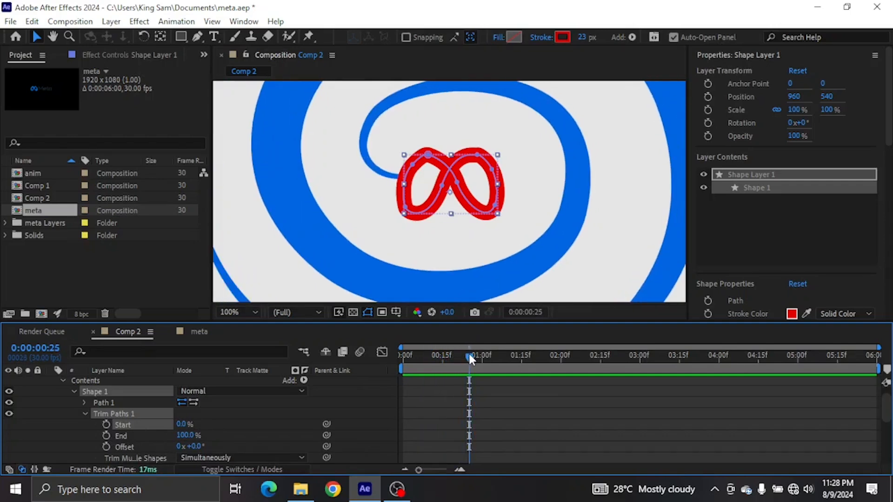
left_click(106, 435)
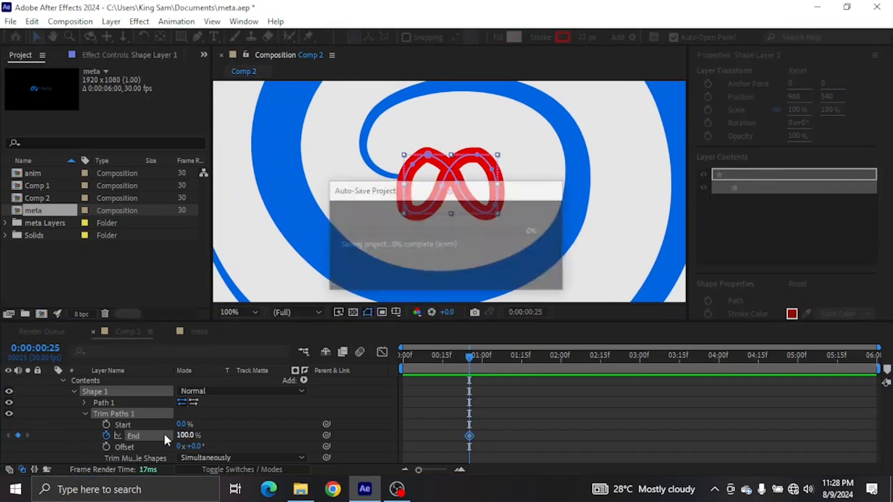
left_click(188, 435)
type("0")
key("Return")
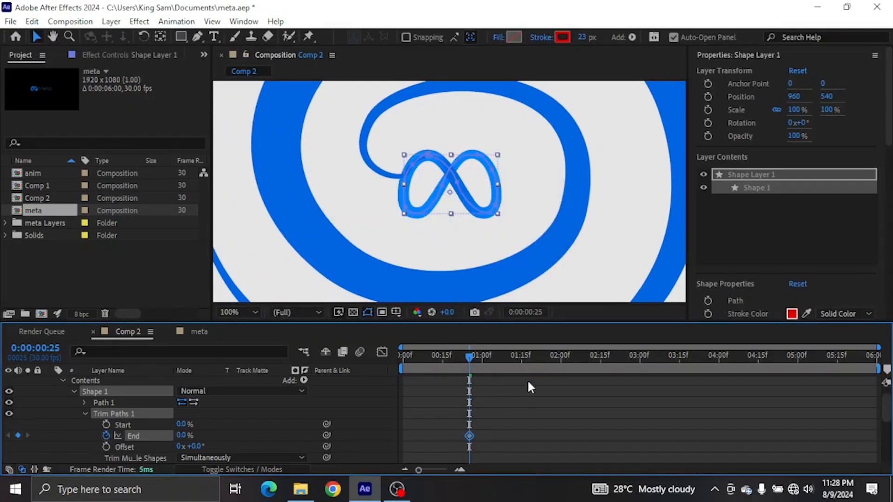
left_click_drag(509, 356, 520, 356)
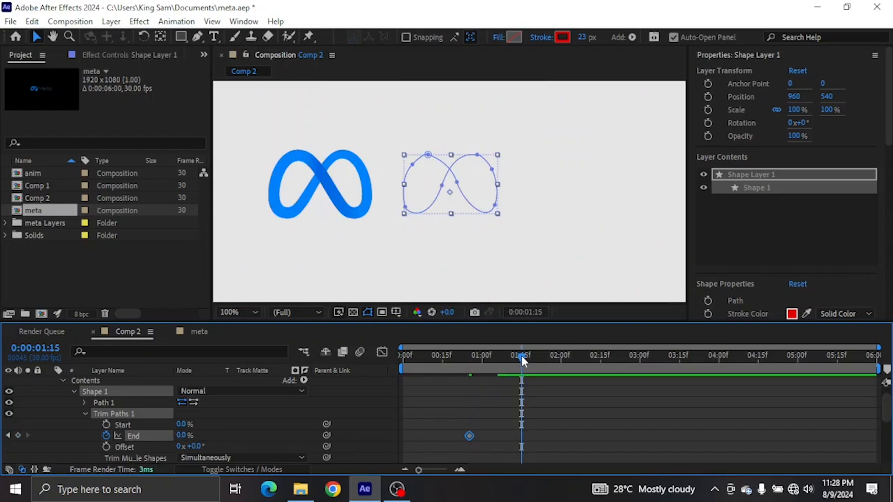
left_click_drag(185, 440, 244, 423)
Reveal the logo layer's Position keyframes and shift both later together, so the first sits at about 0:00:02:00.
scroll(49, 380, "up", 1)
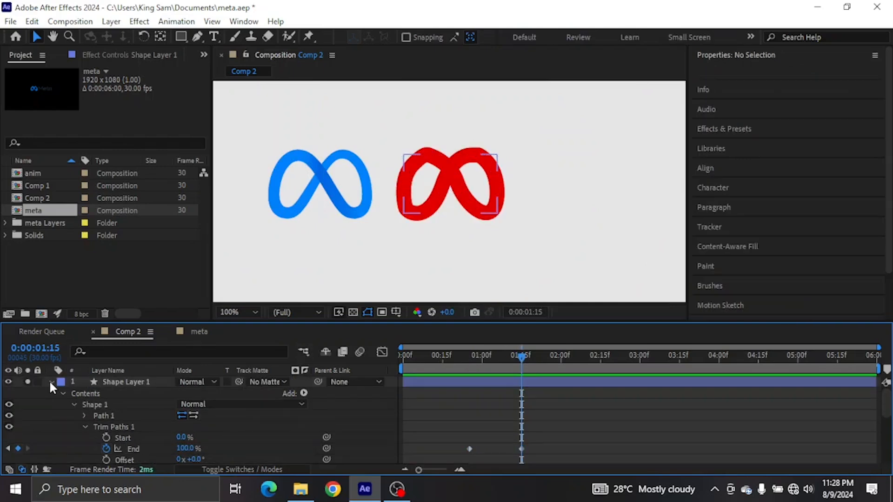
left_click(50, 382)
left_click(115, 403)
key("p")
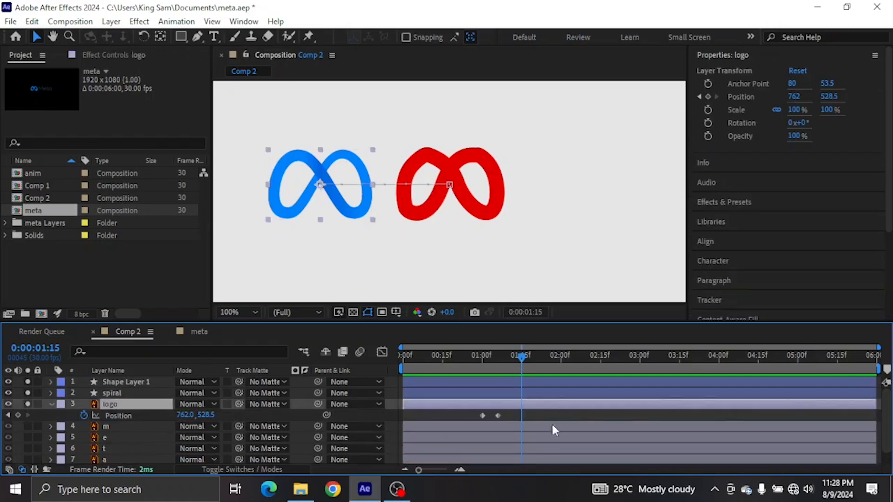
left_click(509, 411)
left_click(481, 417)
left_click_drag(481, 417, 562, 417)
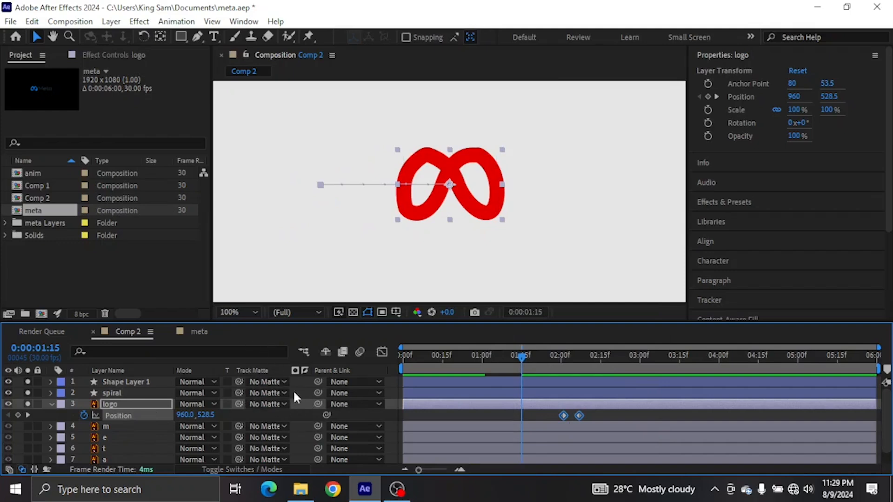
Use Shape Layer 1 as the logo layer's track matte, and rename that shape layer "trim logo".
left_click(268, 403)
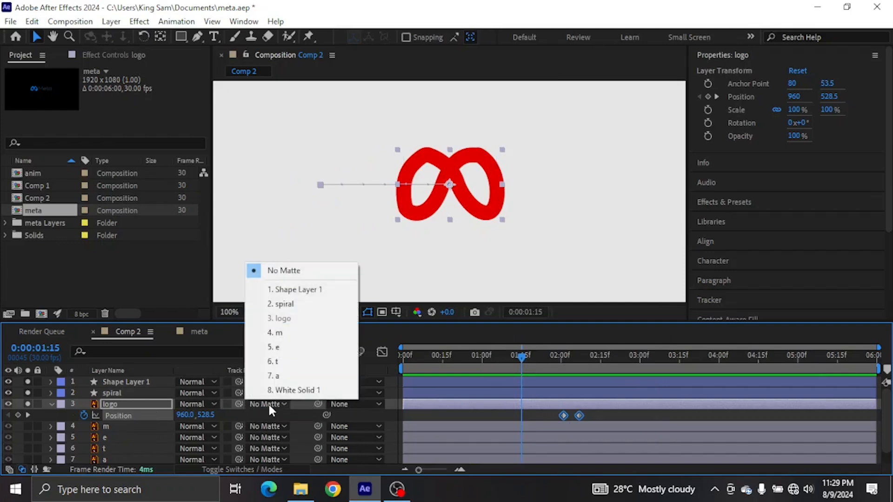
left_click(300, 290)
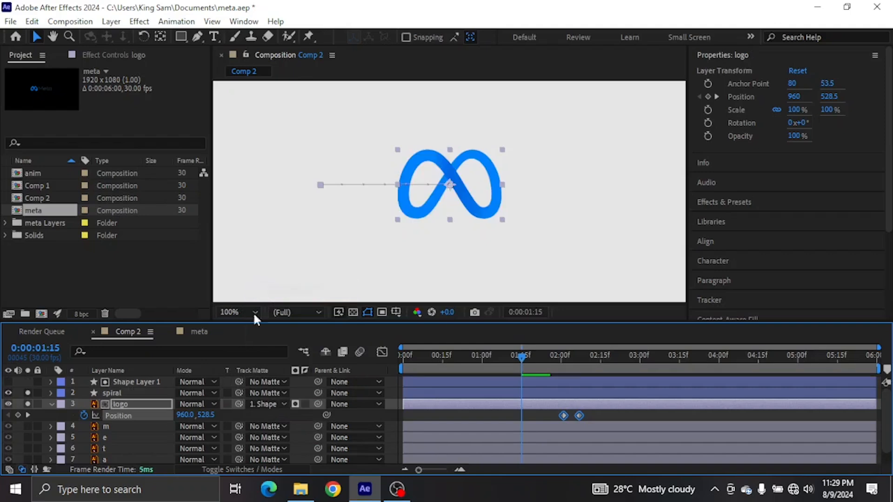
left_click(130, 381)
right_click(130, 382)
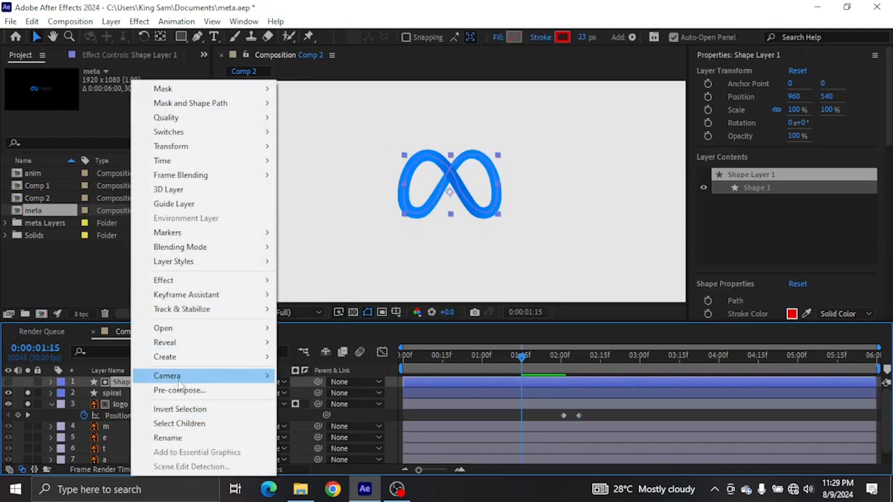
left_click(168, 438)
type("tri")
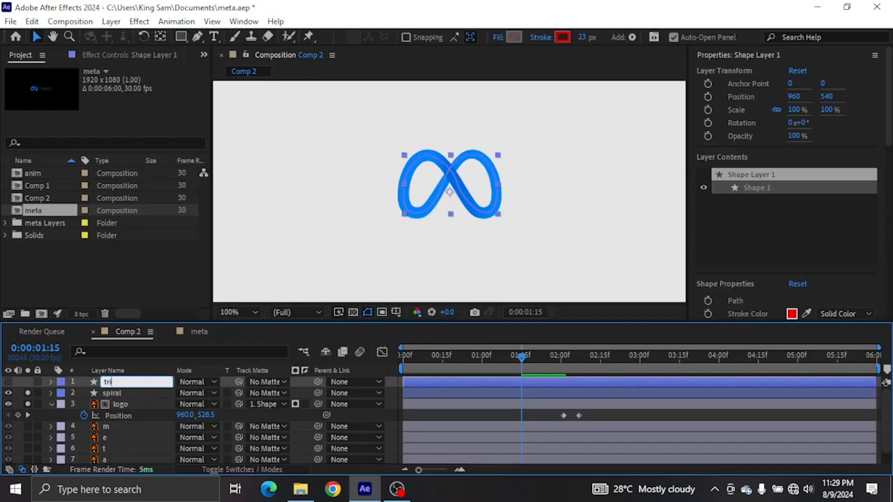
type("m logo")
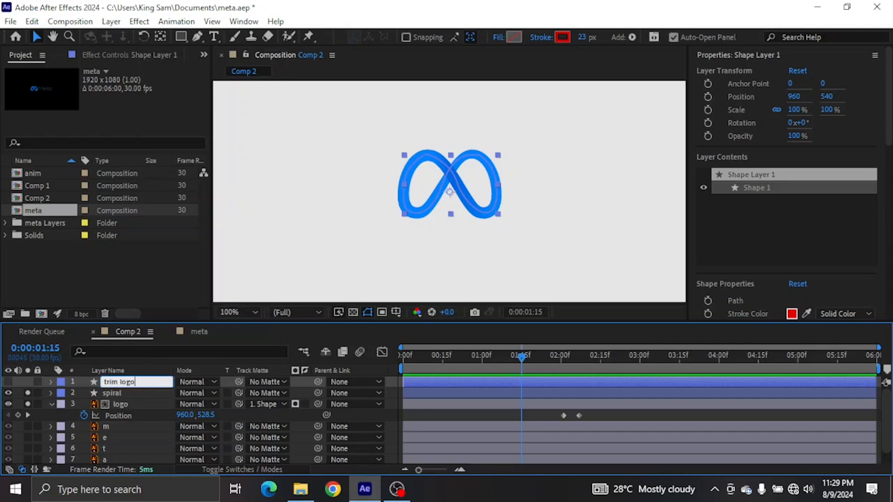
key("Return")
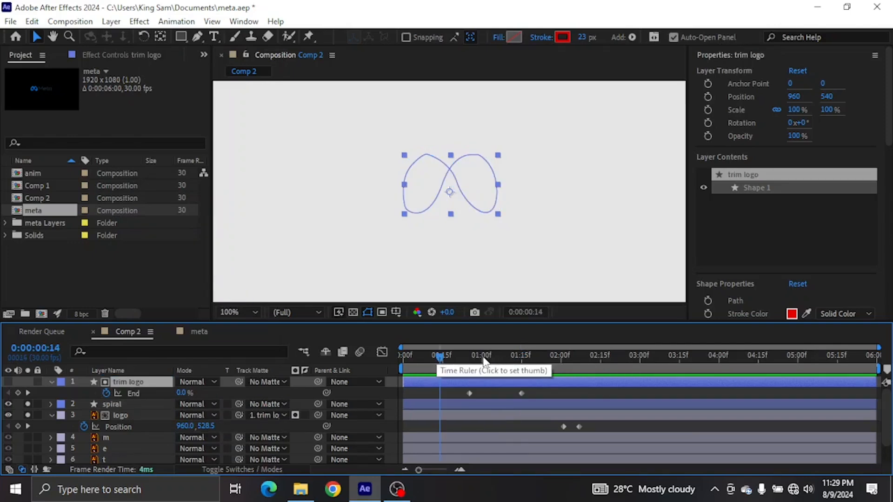
Retime the trim logo layer's End keyframes to about 0:00:00:24 and 0:00:01:02.
left_click(482, 356)
left_click_drag(483, 356, 484, 357)
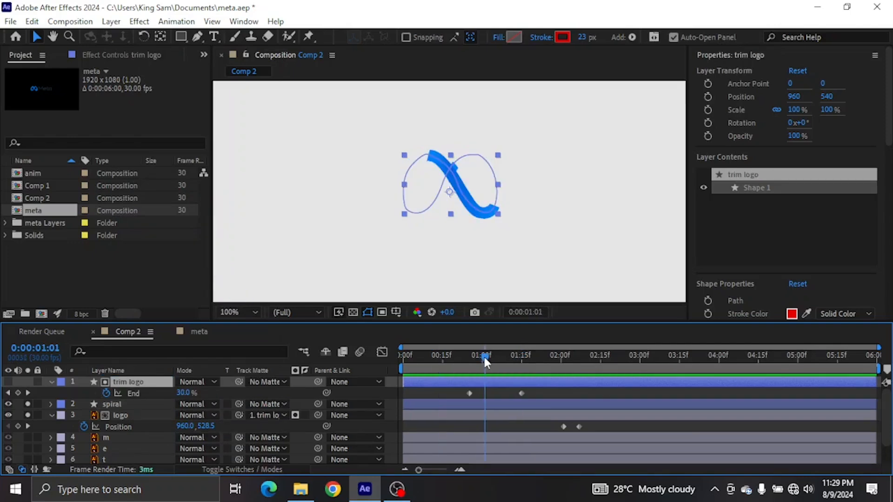
left_click_drag(520, 393, 453, 393)
mouse_move(459, 354)
left_mouse_down()
mouse_move(443, 353)
mouse_move(474, 346)
mouse_move(465, 348)
left_mouse_up()
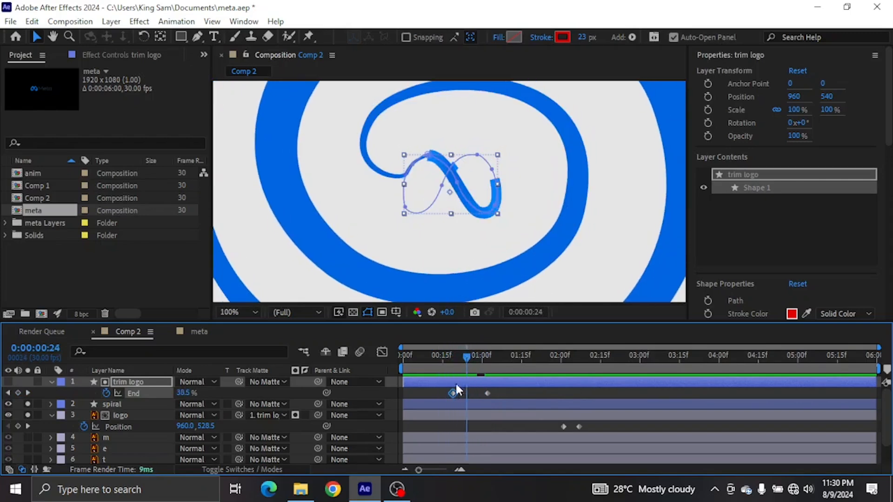
left_click_drag(454, 393, 466, 394)
left_click(473, 370)
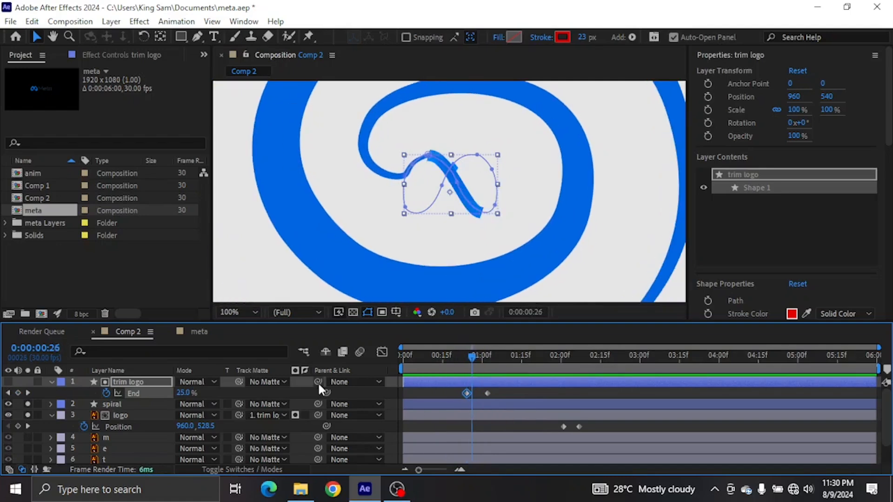
Expand the trim logo layer's Stroke 1 properties and set its line cap to Projecting Cap.
left_click(50, 381)
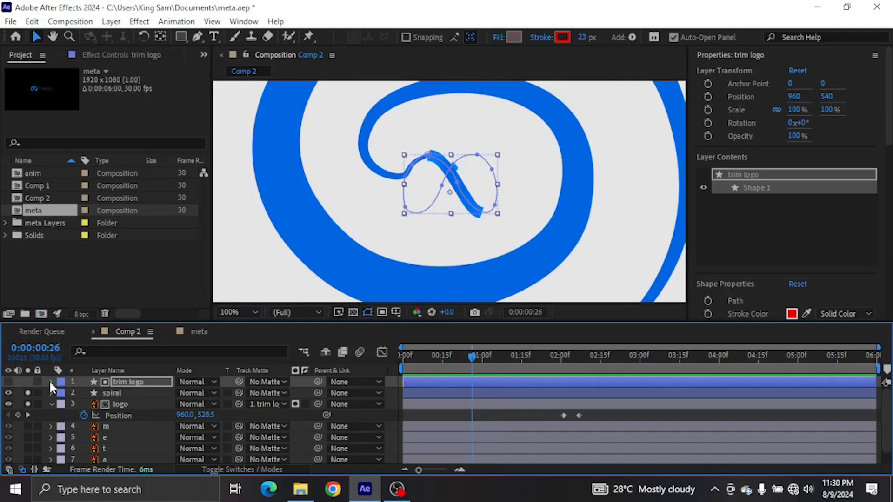
left_click(50, 381)
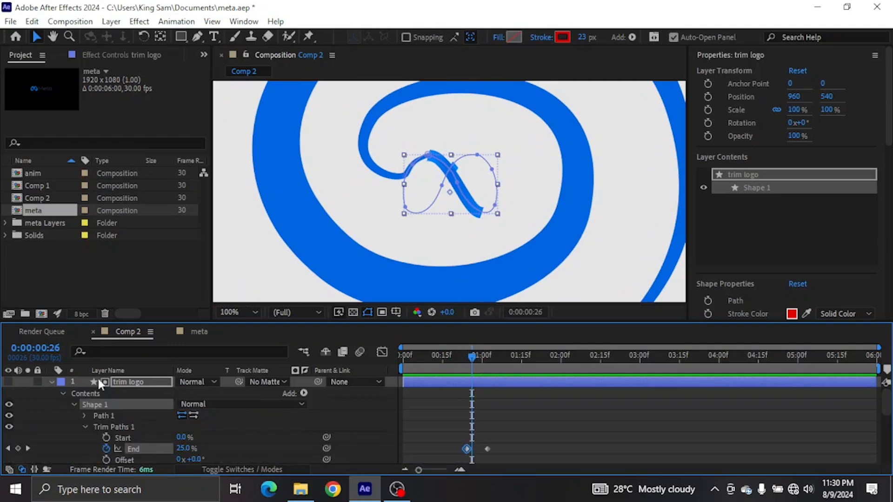
left_click(84, 427)
left_click(84, 438)
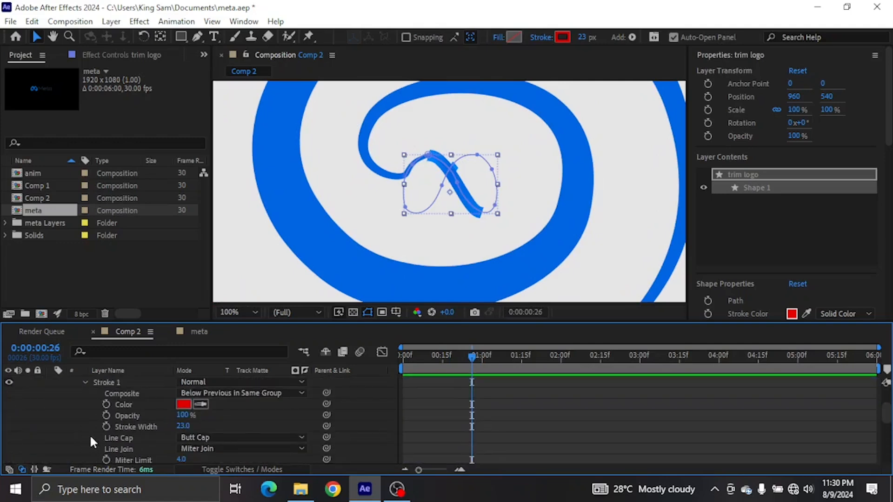
left_click(230, 436)
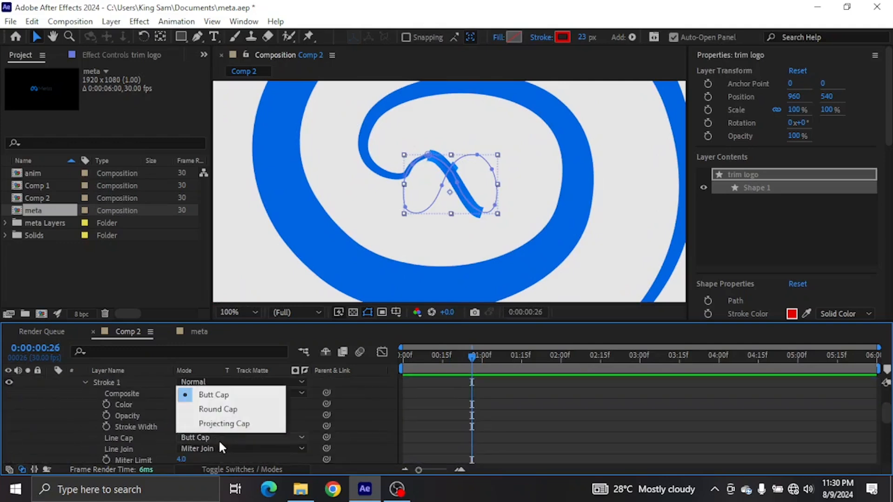
left_click(238, 424)
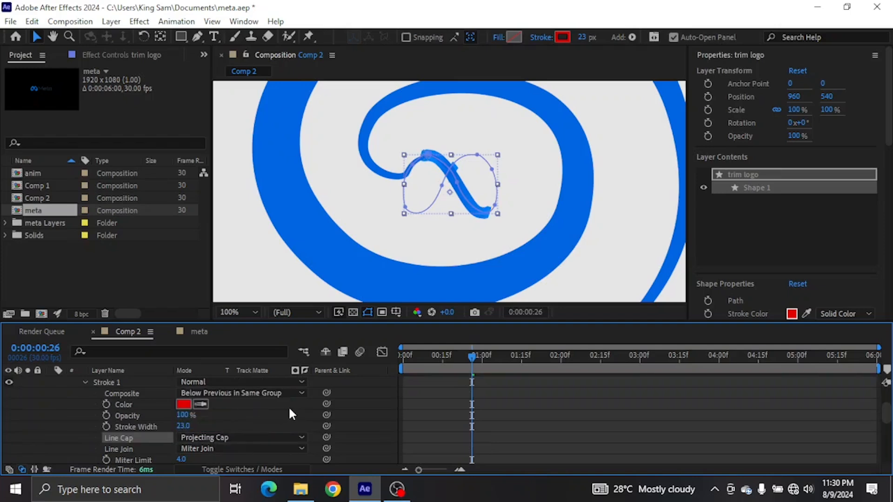
Set the Start Length of the trim logo stroke's Taper to 70%.
scroll(358, 416, "down", 4)
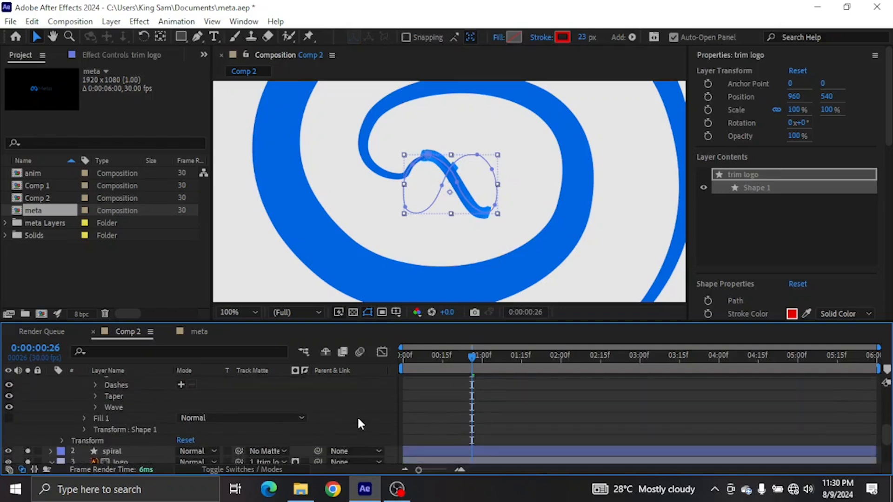
scroll(358, 419, "up", 1)
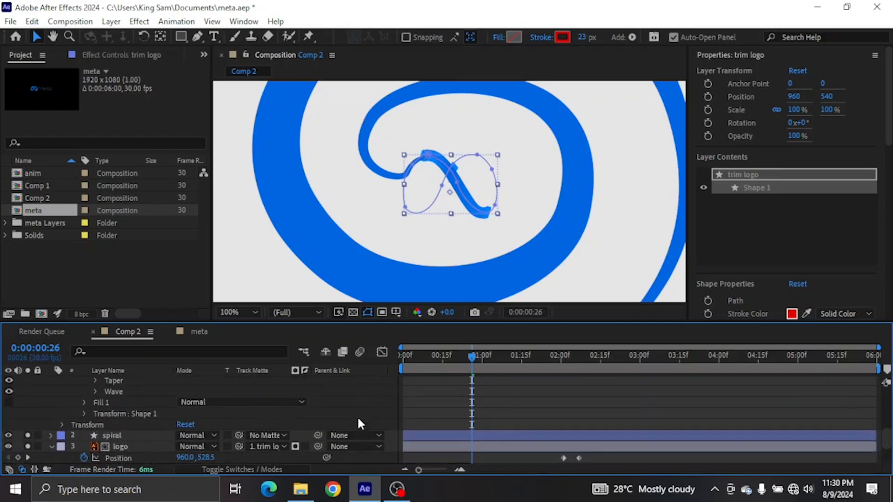
left_click(96, 382)
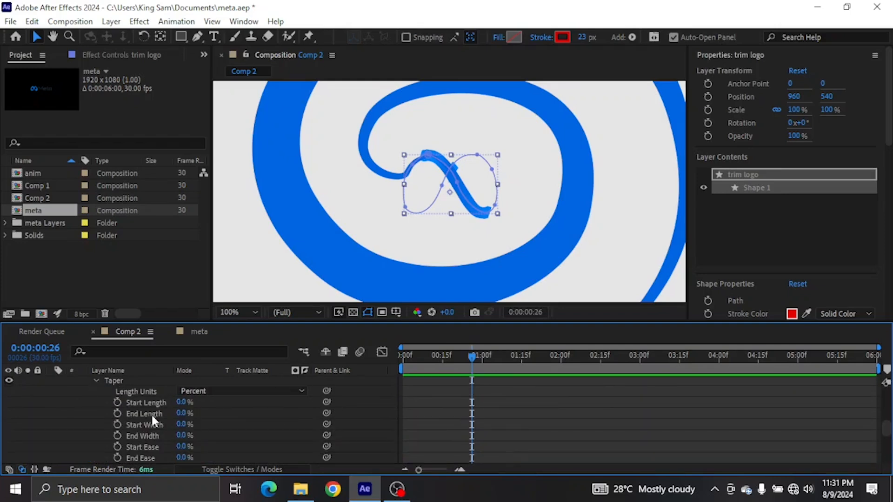
left_click(181, 403)
type("70")
key("Return")
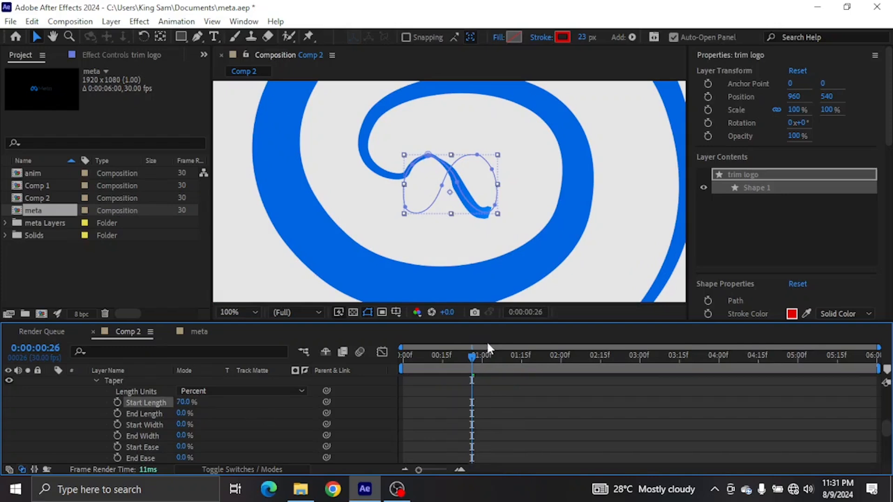
Keyframe the taper's Start Length at 70% at 0:00:00:28, and reduce it with a second keyframe further along the timeline.
left_click_drag(472, 354, 478, 353)
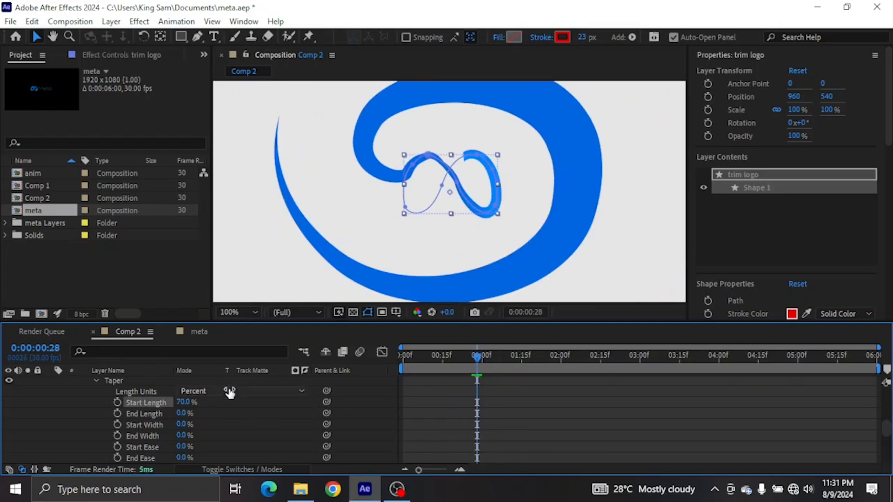
left_click(116, 402)
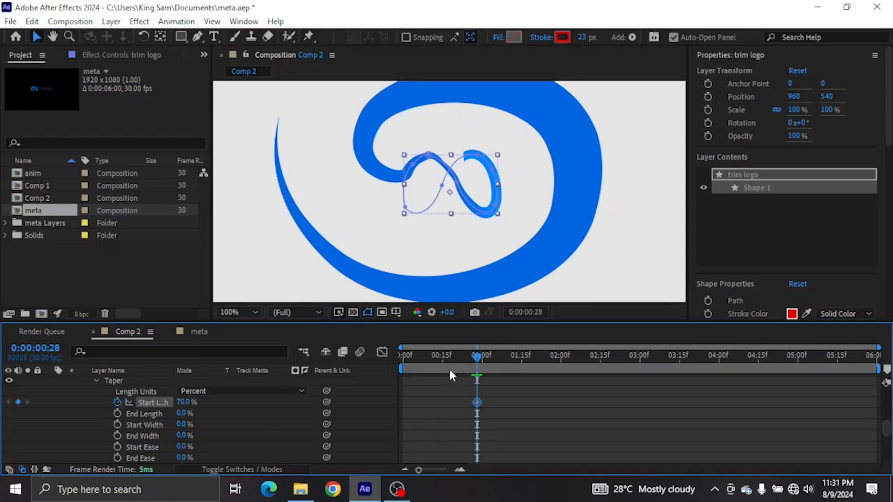
left_click_drag(478, 359, 503, 356)
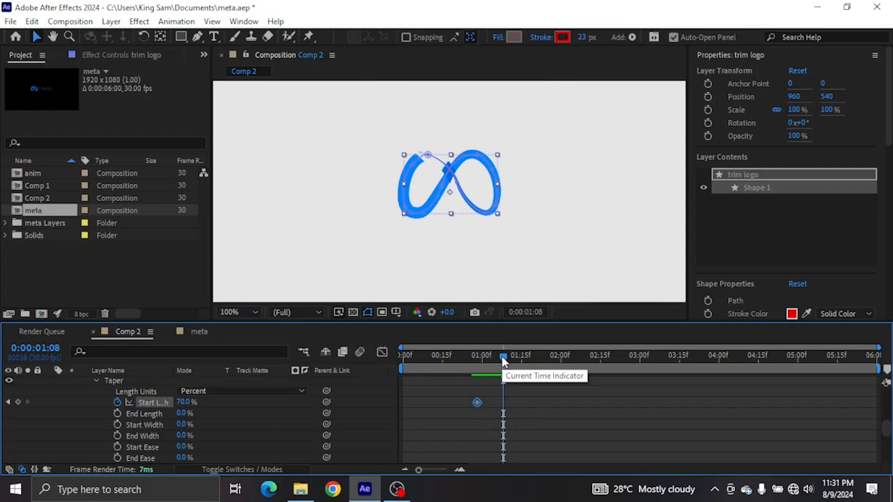
left_click_drag(183, 402, 81, 408)
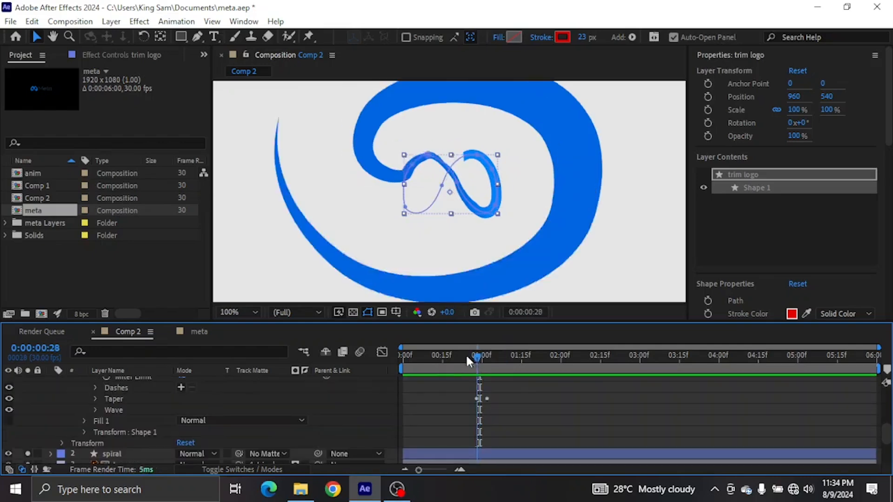
Reveal the trim logo layer's keyframes, move the first Start Length keyframe earlier to about 0:00:00:21, and preview the animation.
mouse_move(465, 354)
left_mouse_down()
mouse_move(479, 352)
mouse_move(463, 364)
mouse_move(485, 350)
mouse_move(473, 355)
left_mouse_up()
scroll(430, 411, "up", 4)
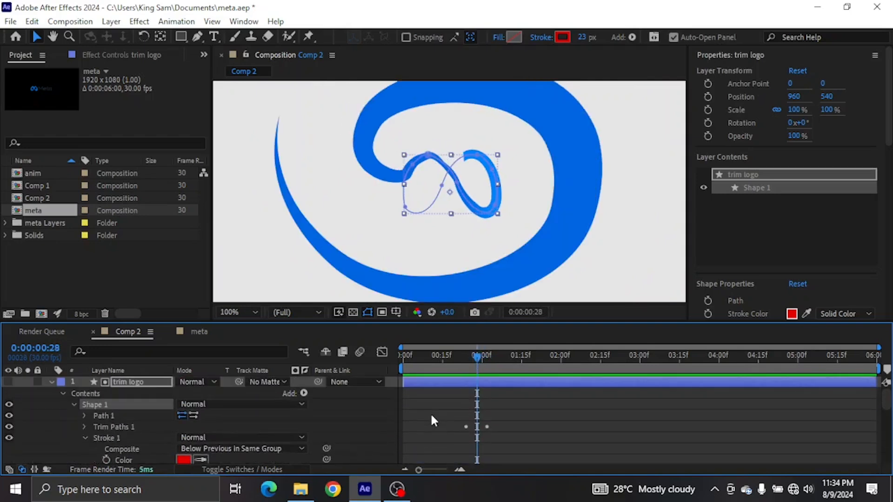
key("u")
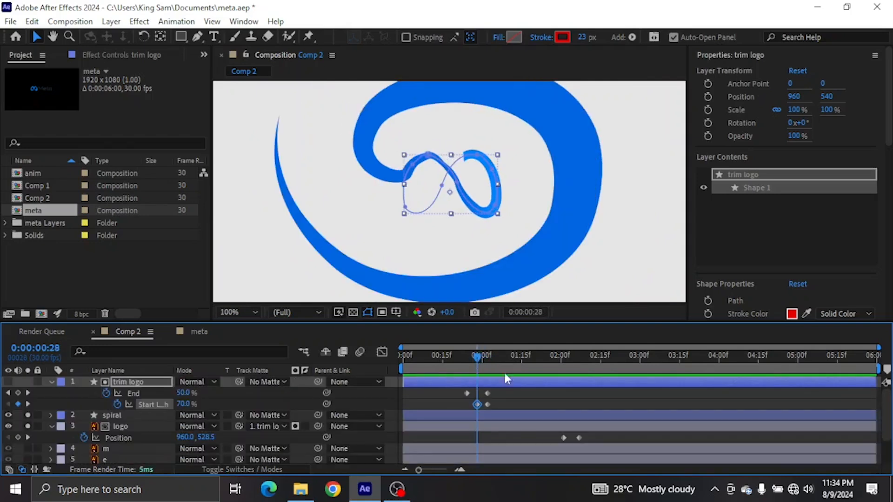
left_click_drag(478, 402, 460, 405)
left_click_drag(457, 356, 429, 347)
key("space")
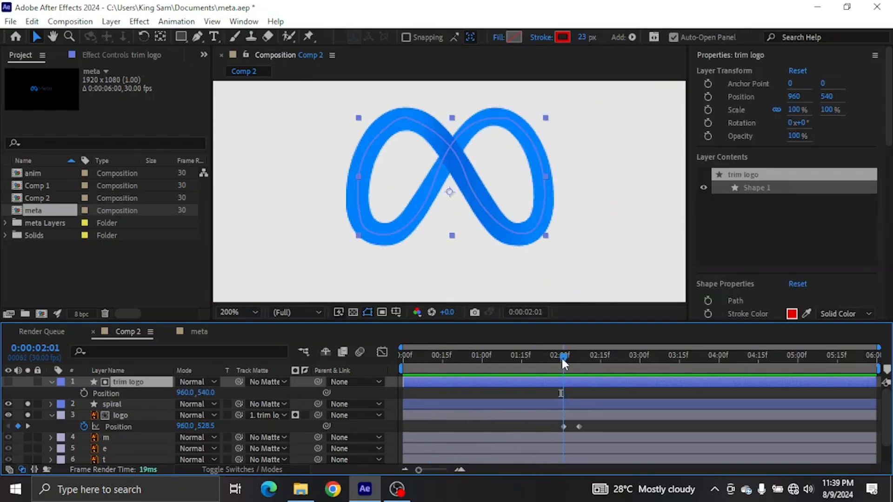
Split the logo layer at 0:00:02:01 and trim the end of the trim logo layer to that same time.
left_click(119, 415)
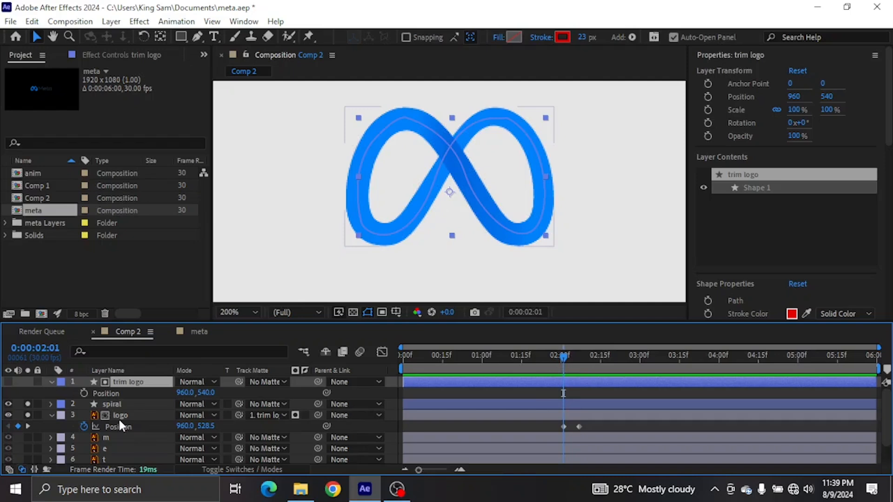
key("ctrl+shift+d")
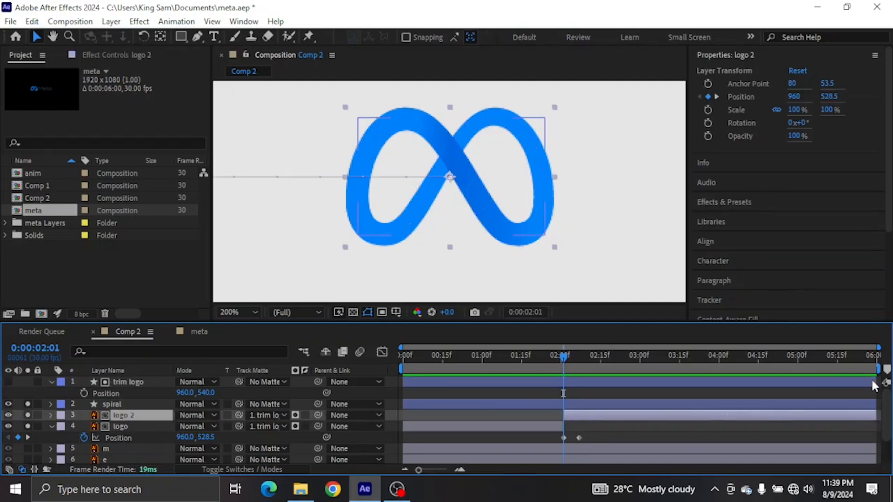
left_click_drag(875, 380, 563, 377)
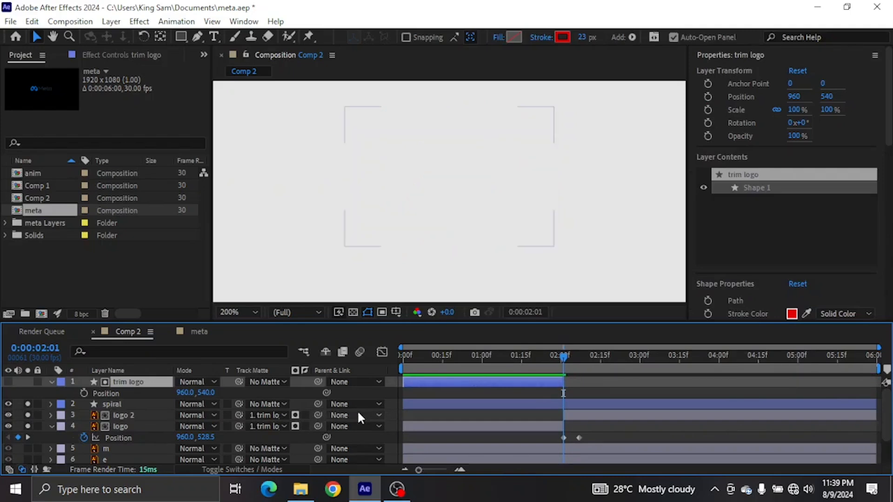
Set the logo 2 layer's track matte to No Matte and play back the animation.
left_click(584, 420)
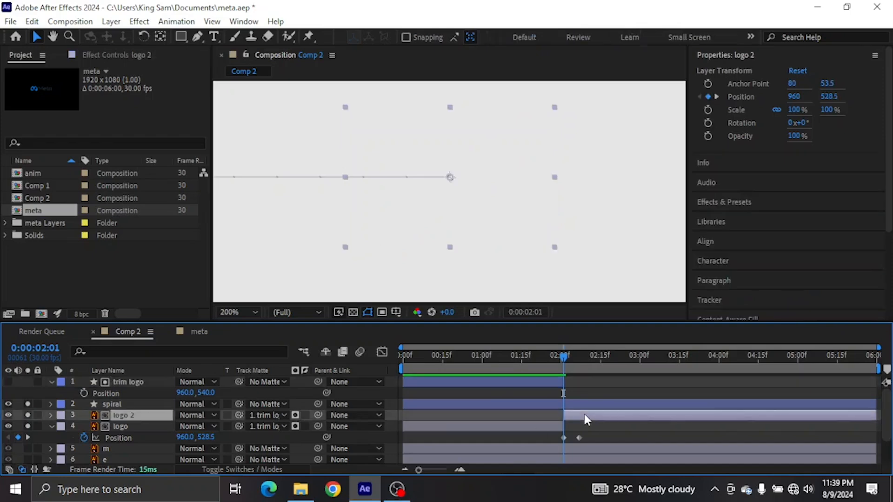
left_click(277, 415)
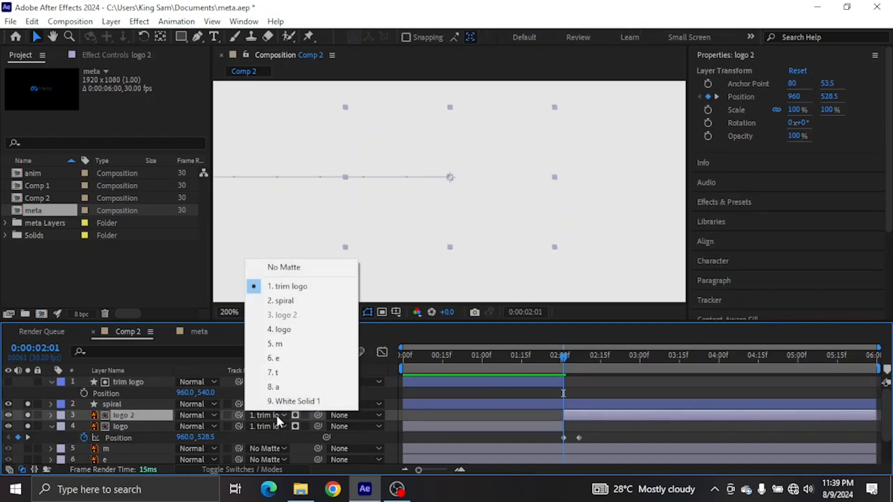
left_click(302, 271)
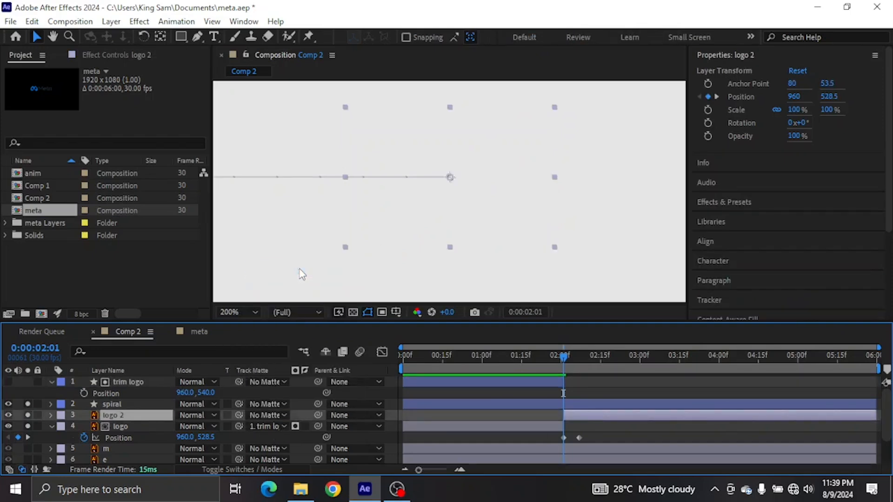
key("space")
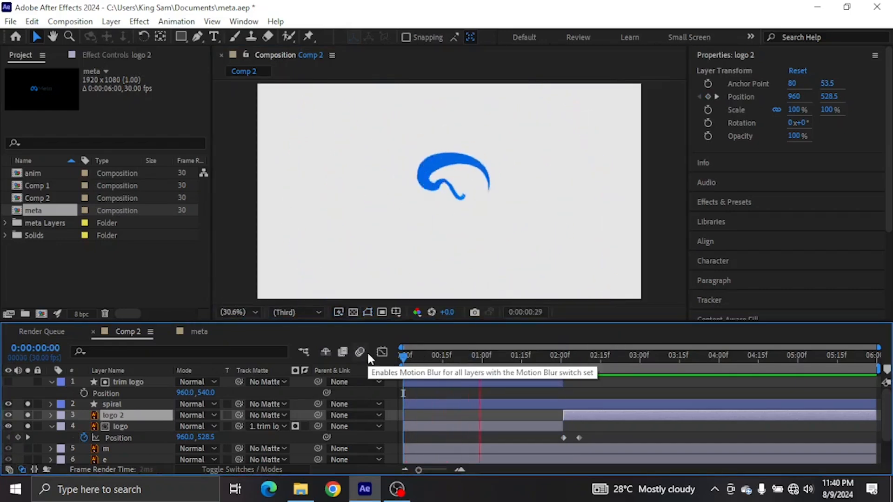
key("space")
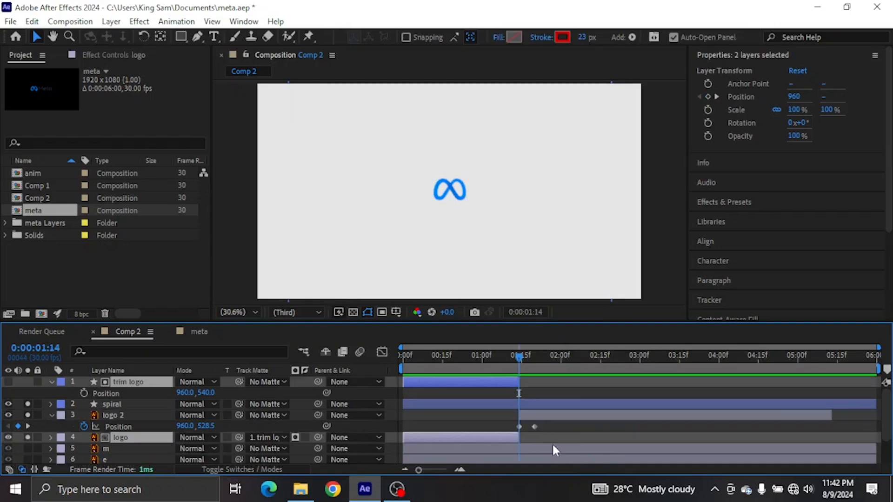
Move logo 2's final Position keyframe to about 0:00:02:01, and add a keyframe at 0:00:01:18 shifting the logo right of centre.
left_click_drag(534, 427, 564, 425)
left_click_drag(520, 355, 530, 357)
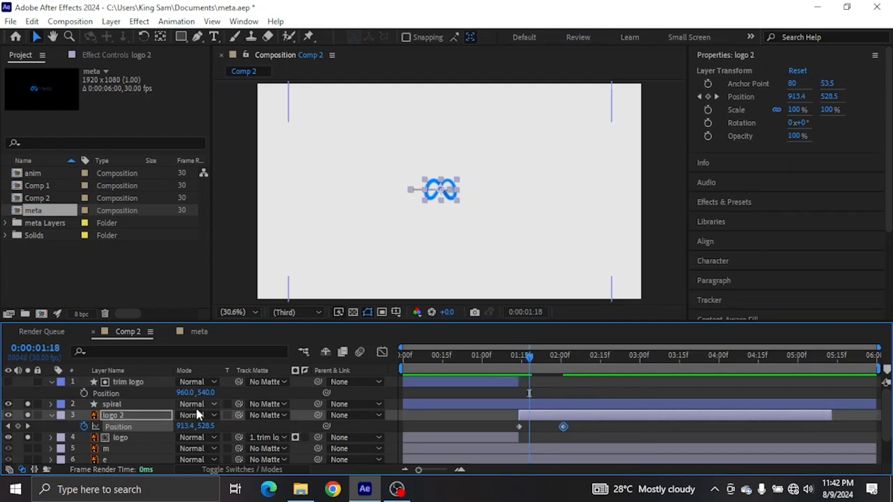
left_click_drag(183, 426, 326, 421)
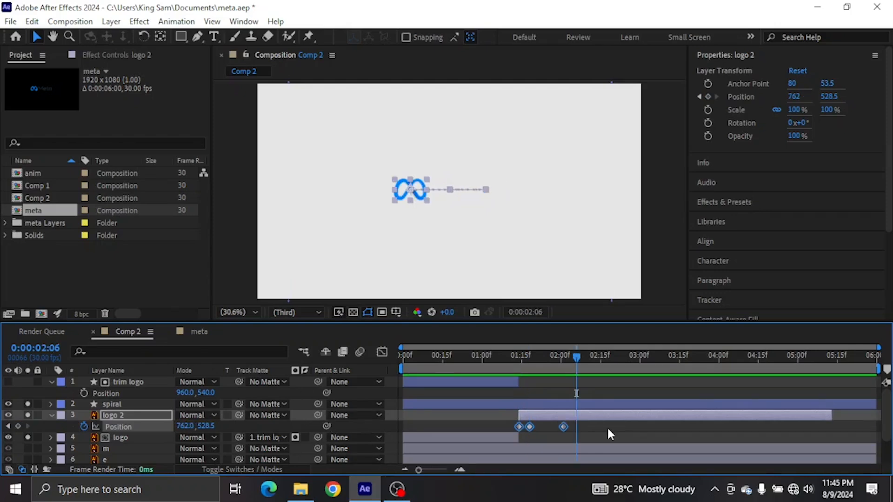
Apply Easy Ease to all three Position keyframes of the logo 2 layer.
left_click(603, 427)
left_click_drag(603, 427, 500, 426)
key("F9")
Retime logo 2's Position keyframes, moving the final one to 0:00:03:16 and the middle one to about 0:00:02:03.
left_click(683, 358)
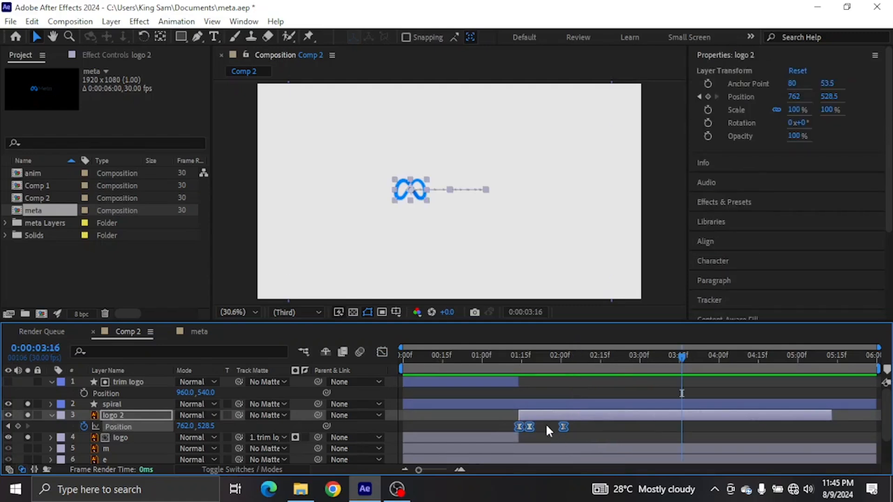
left_click(545, 423)
left_click_drag(564, 427, 682, 441)
left_click_drag(530, 428, 569, 429)
left_click_drag(529, 435, 516, 434)
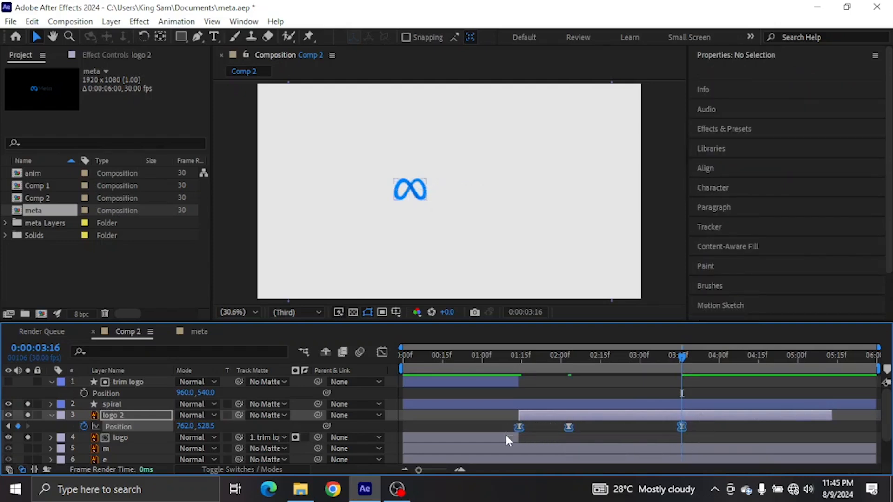
Lengthen the outgoing and incoming speed handles of logo 2's middle Position keyframe in the speed graph, and preview the motion.
left_click(382, 352)
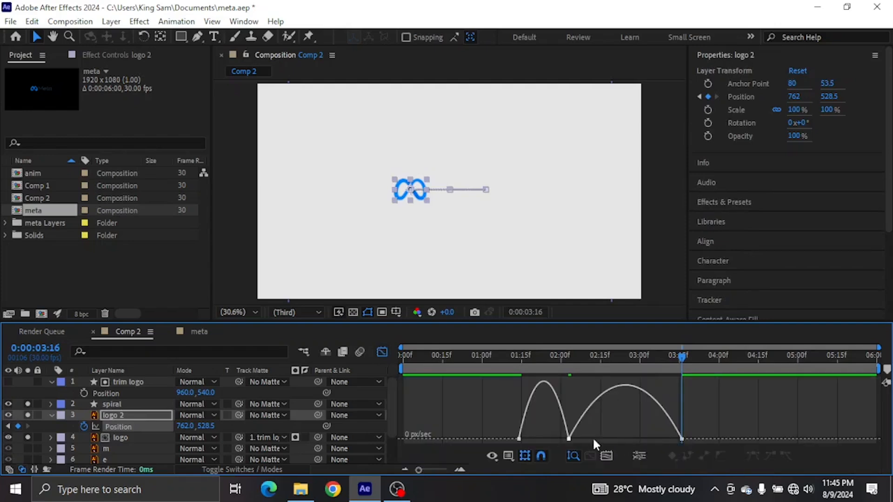
left_click(568, 439)
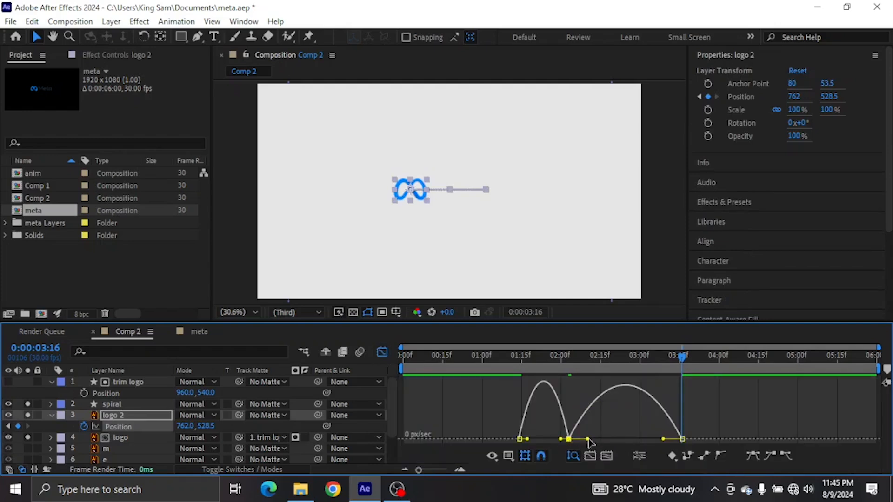
mouse_move(588, 439)
left_mouse_down()
mouse_move(644, 433)
mouse_move(605, 436)
left_mouse_up()
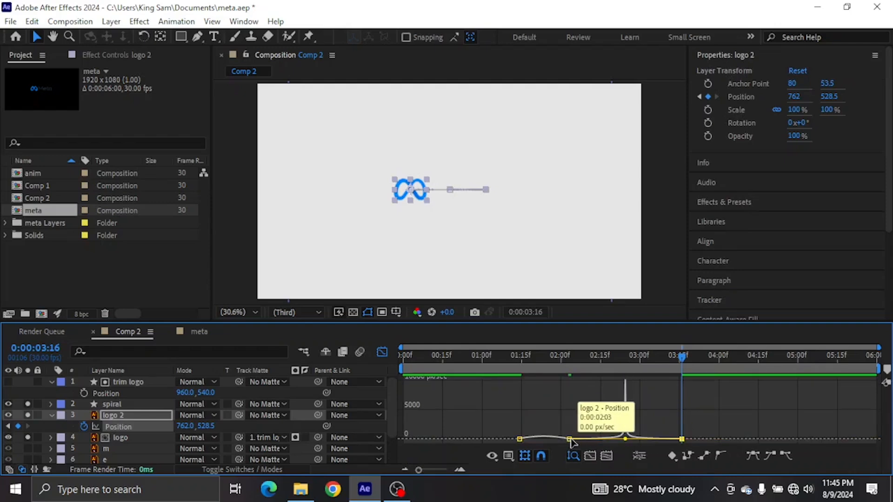
left_click(568, 439)
left_click_drag(561, 442, 543, 439)
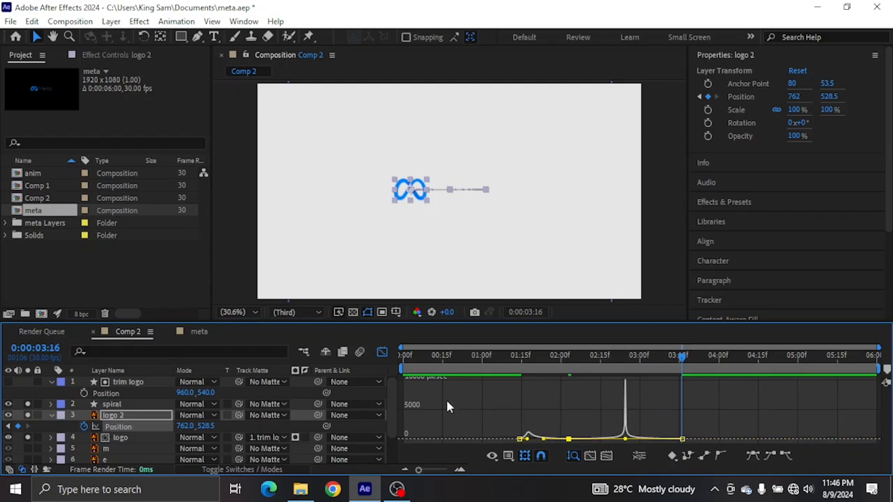
left_click(382, 352)
left_click_drag(522, 360, 489, 359)
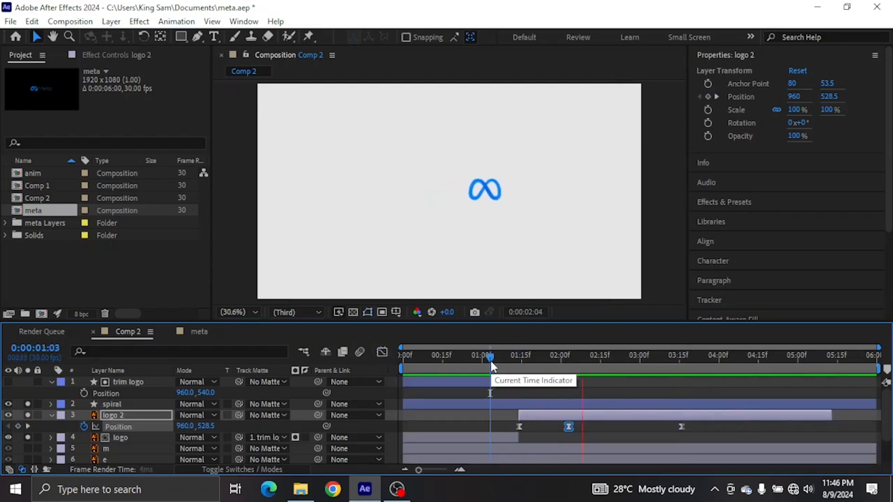
left_click_drag(489, 359, 676, 357)
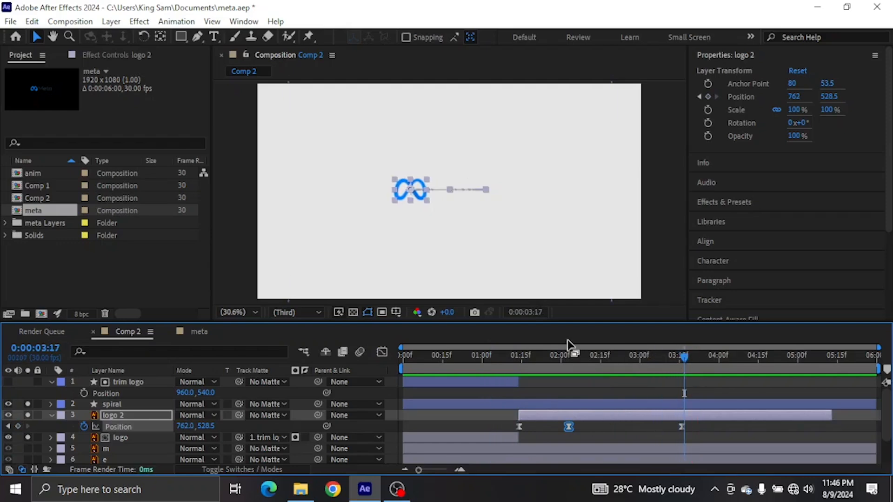
Turn off solo on all layers, including the logo layers and White Solid 1.
left_click(27, 438)
left_click(27, 415)
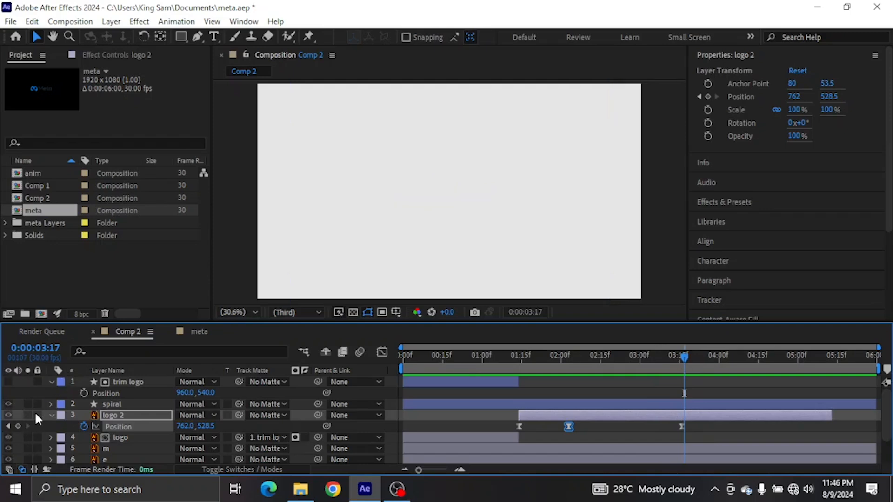
scroll(34, 411, "down", 3)
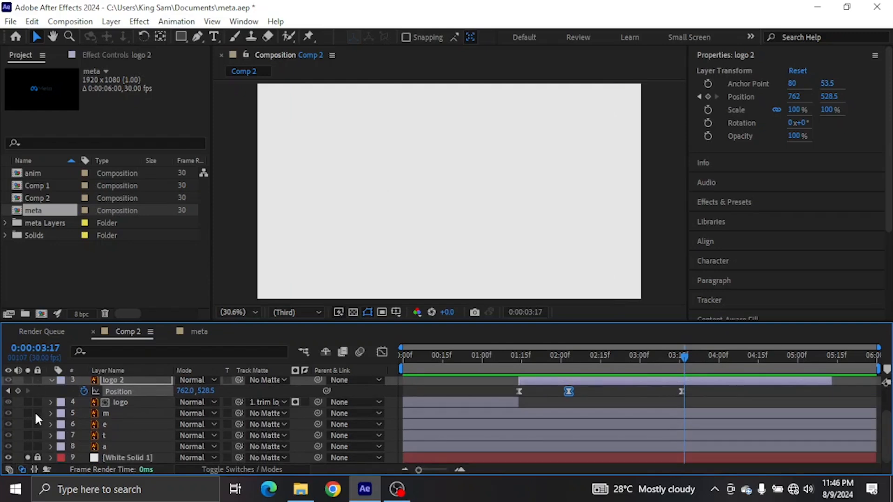
left_click(27, 456)
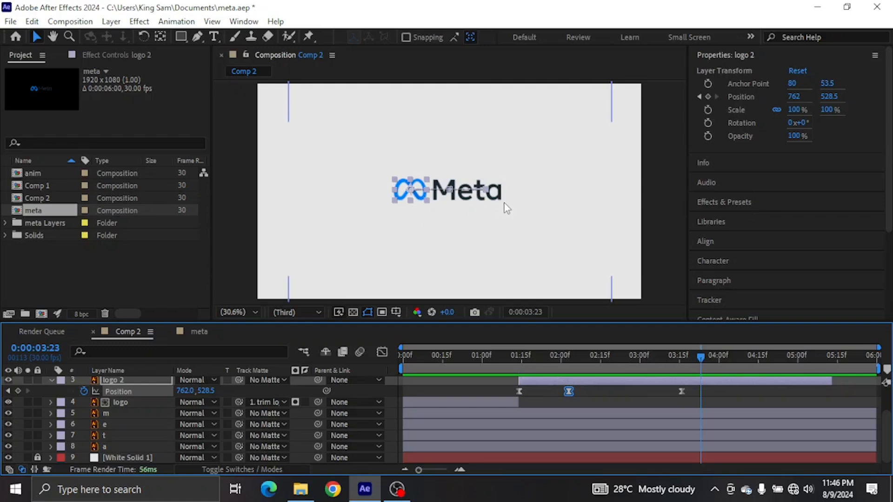
Trim the start of the m, e, t and a layers to 0:00:02:23.
left_click(423, 355)
left_click_drag(582, 354, 623, 368)
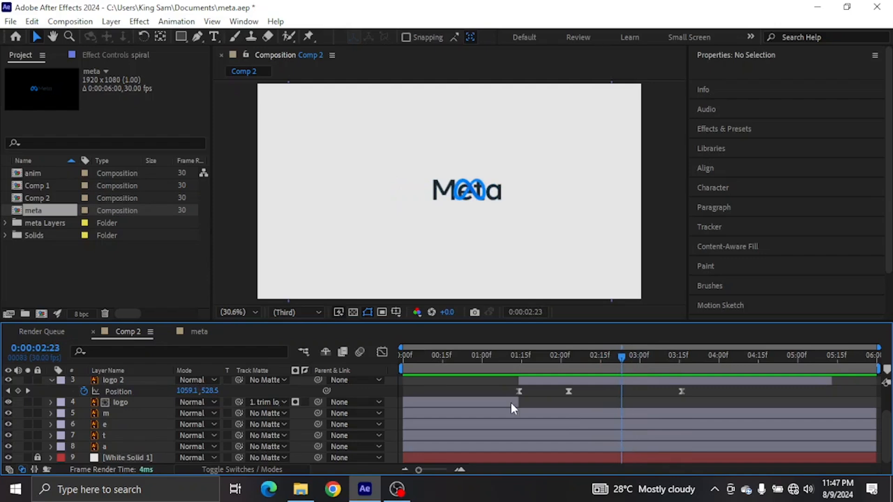
left_click(147, 413)
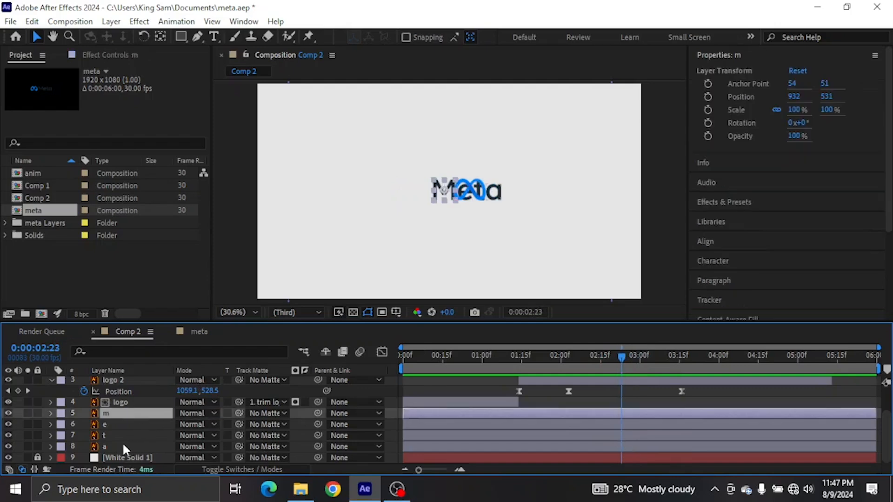
left_click(125, 447, "shift")
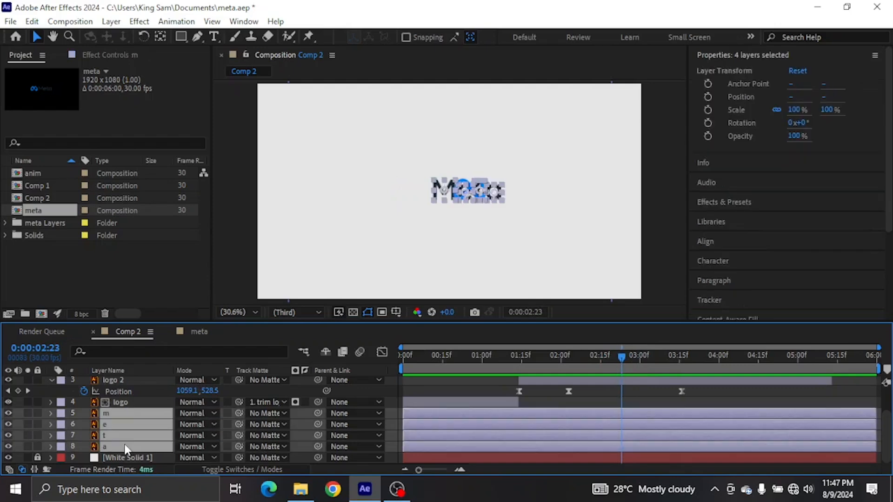
key("alt+bracketleft")
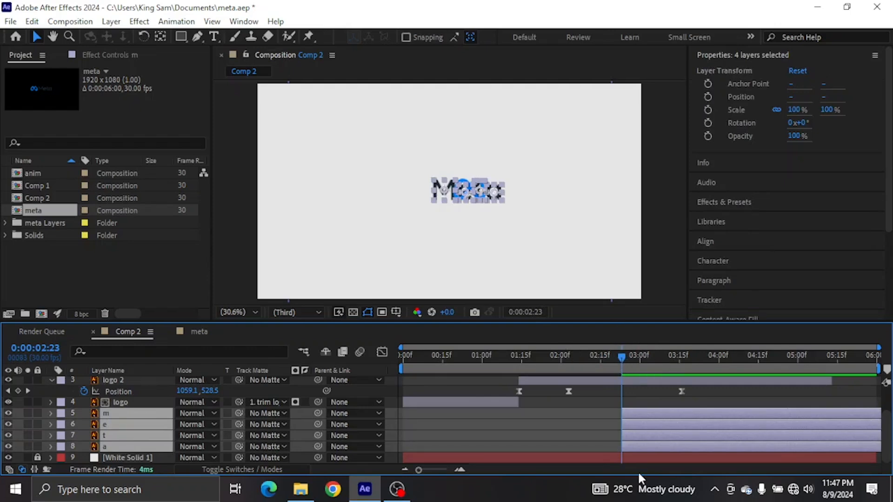
Keyframe the four letters' Position at about 0:00:03:15, lowering them to Y 660 for m at 0:00:02:23 and raising m to Y 351.8 at 0:00:03:02.
key("p")
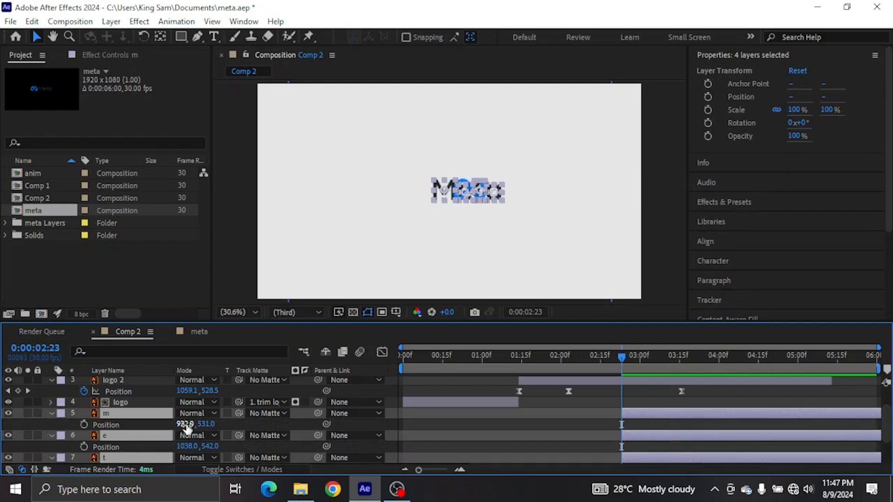
left_click(678, 357)
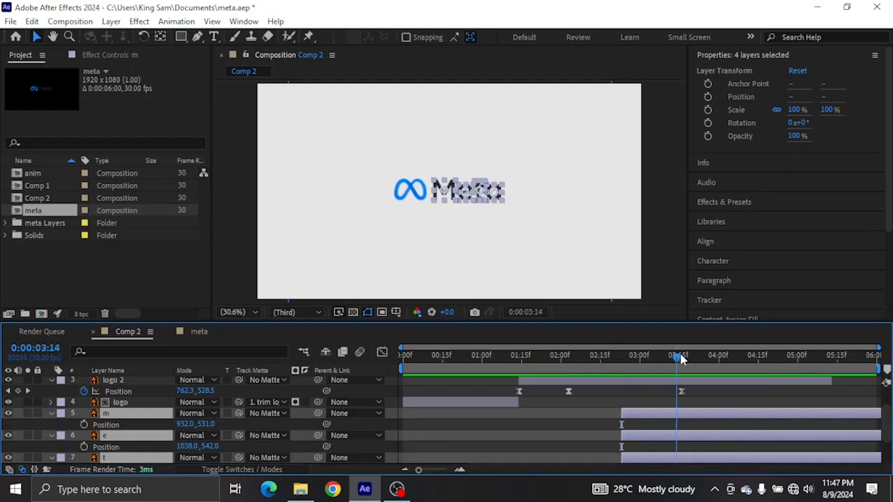
left_click(84, 425)
left_click(622, 357)
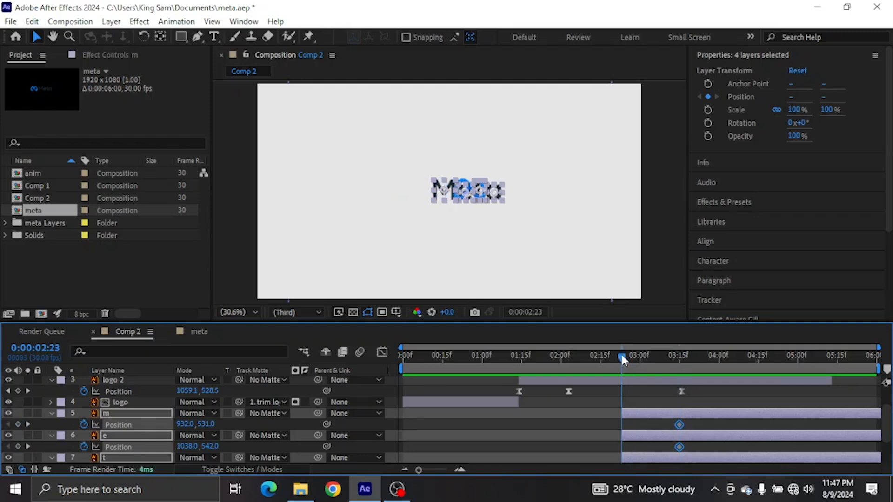
left_click_drag(207, 424, 307, 407)
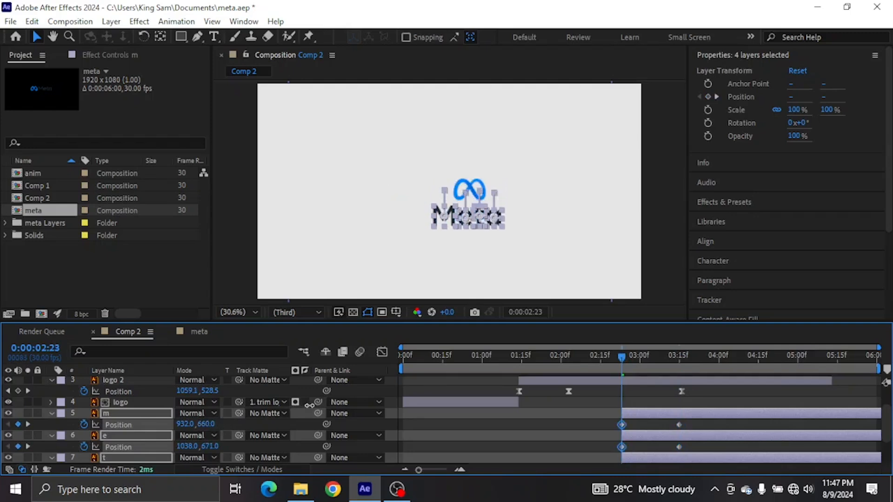
left_click_drag(623, 358, 645, 358)
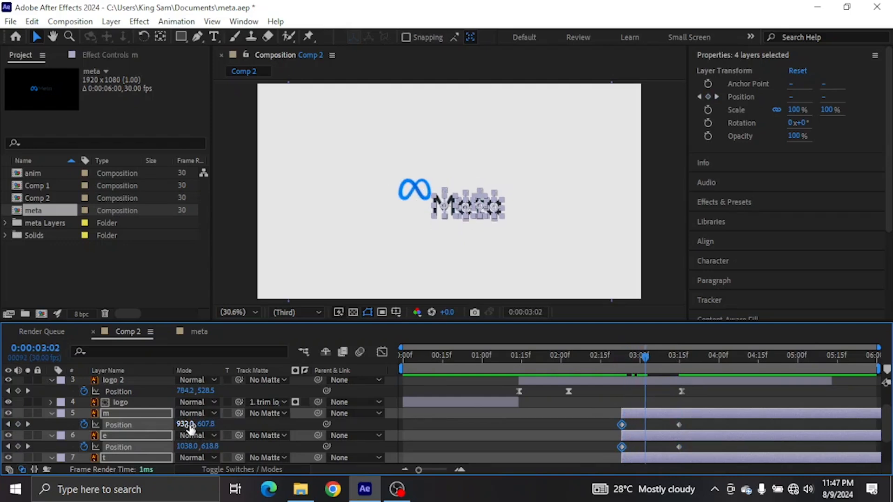
left_click_drag(205, 424, 42, 419)
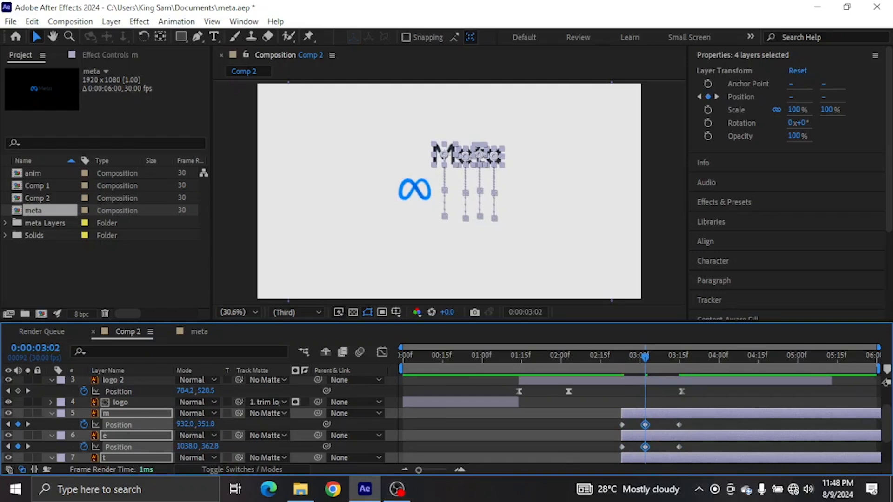
Reveal the letters' Rotation alongside Position and keyframe it to -1 revolution at 0:00:03:15.
key("shift+r")
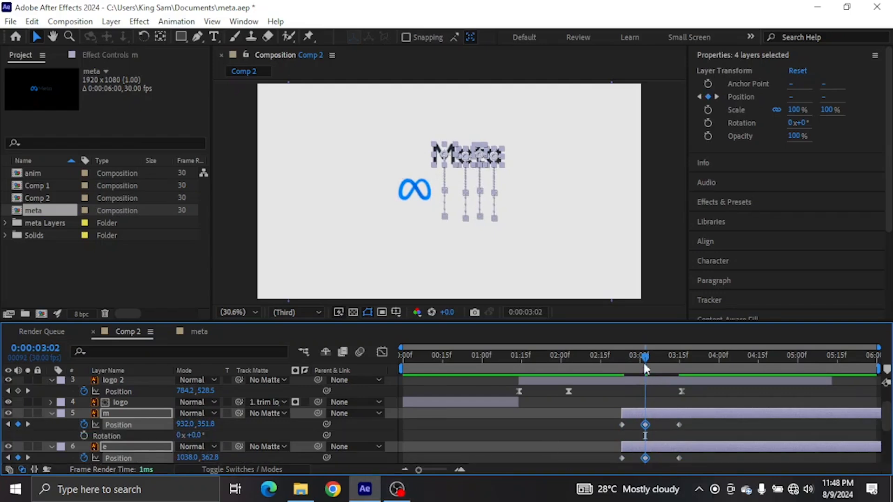
key("k")
left_click(180, 435)
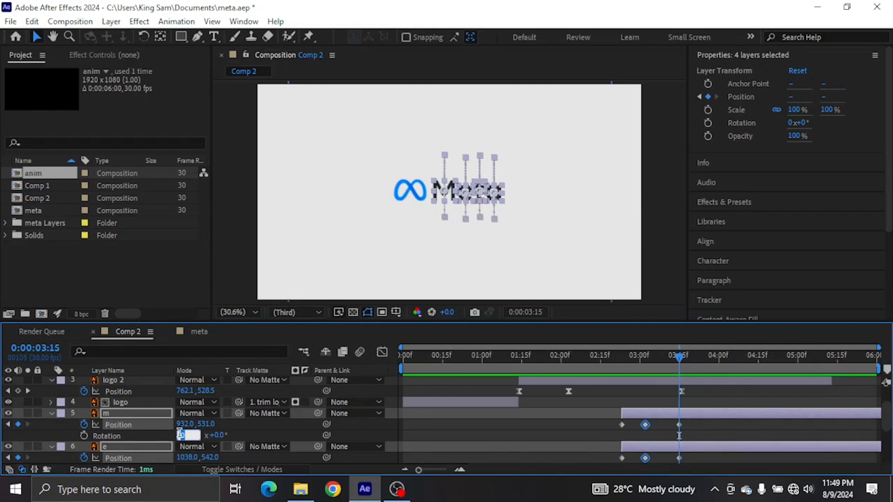
type("-1")
key("Return")
Set the four letters' Rotation to 0x+144° at 0:00:03:02.
key("j")
left_click(180, 427)
type("0")
key("Return")
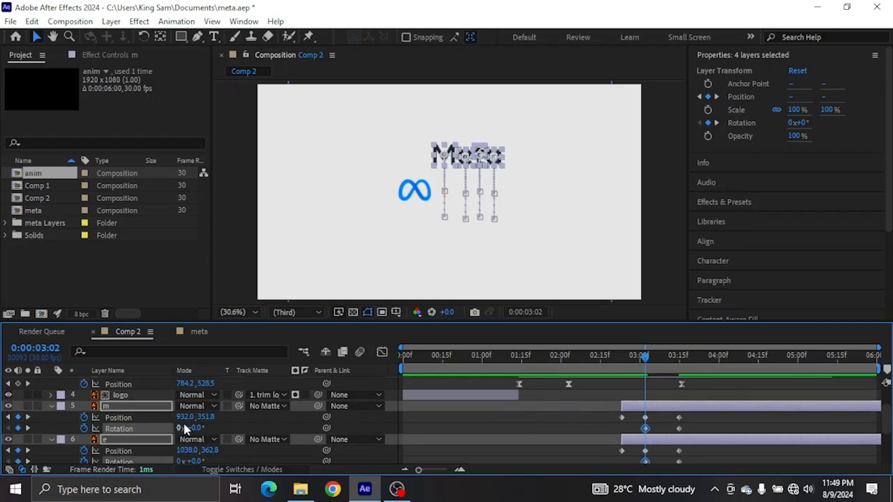
left_click(195, 427)
key("Return")
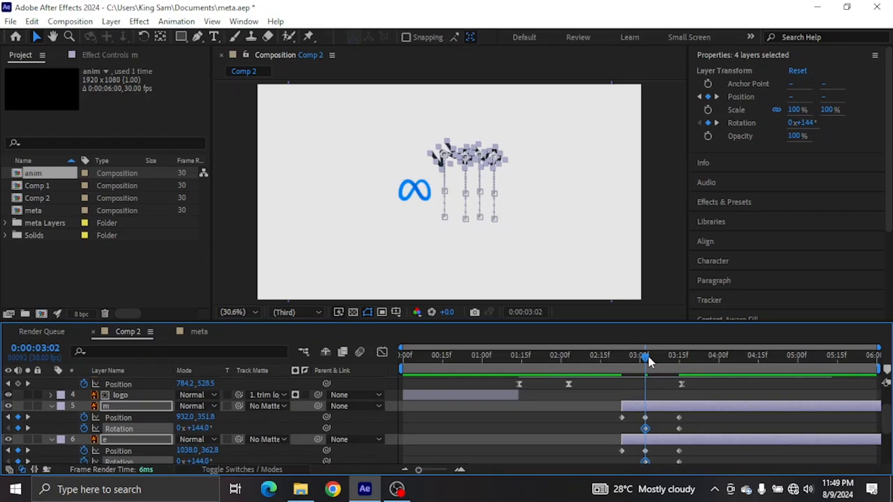
Set the four letters' Rotation to 1x+0° at 0:00:02:23.
left_click_drag(647, 354, 623, 359)
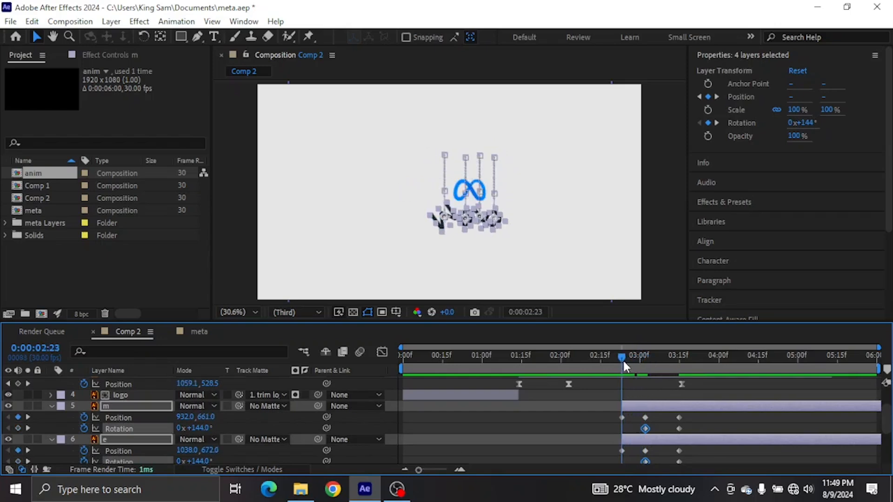
left_click(197, 461)
key("BackSpace")
type("0")
key("Return")
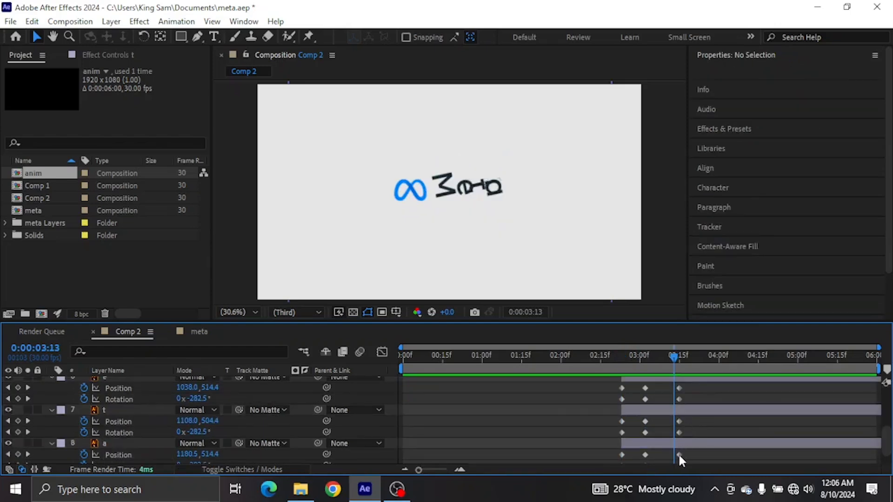
Move the letters' final Position keyframes to about 0:00:03:18, add dipped ones at 0:00:03:15 with m at Y 544.4, and preview the bounce.
left_click(679, 454)
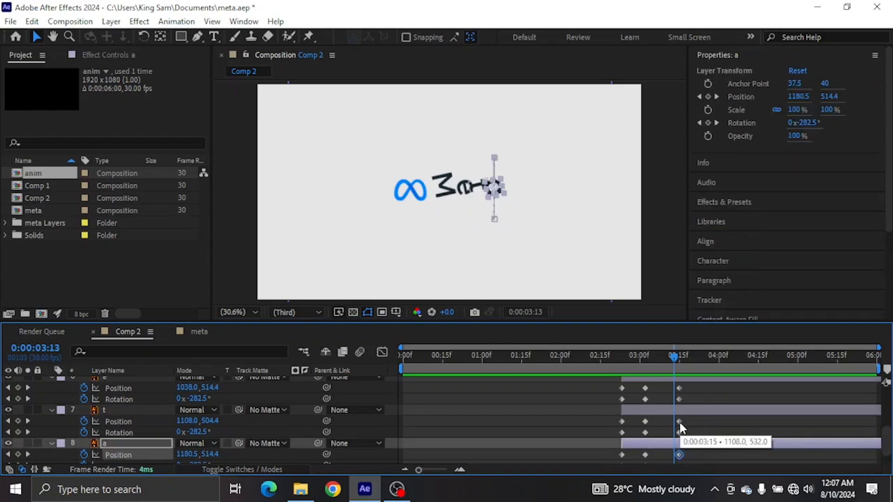
left_click(679, 421, "shift")
left_click(679, 388, "shift")
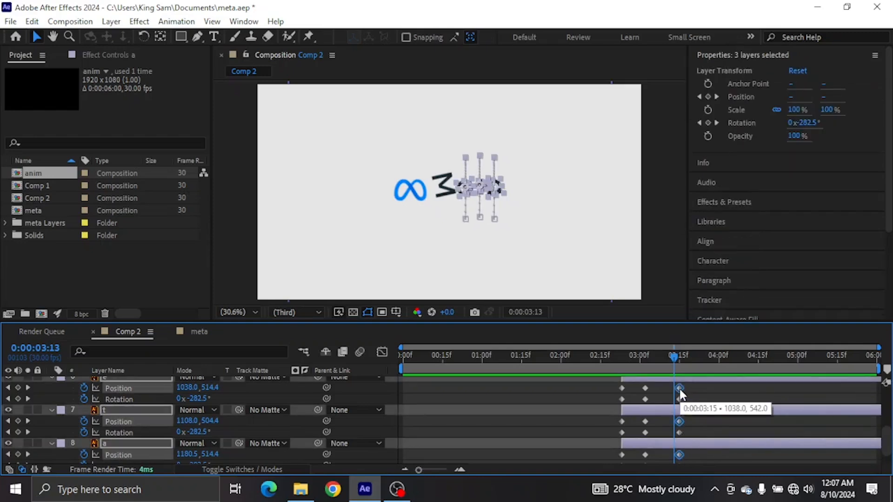
scroll(707, 400, "up", 2)
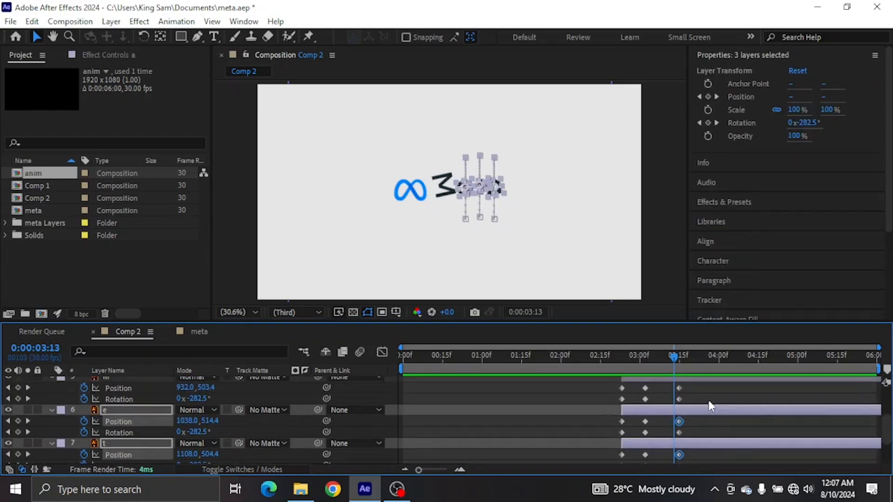
left_click(679, 388, "shift")
left_click_drag(679, 387, 678, 363)
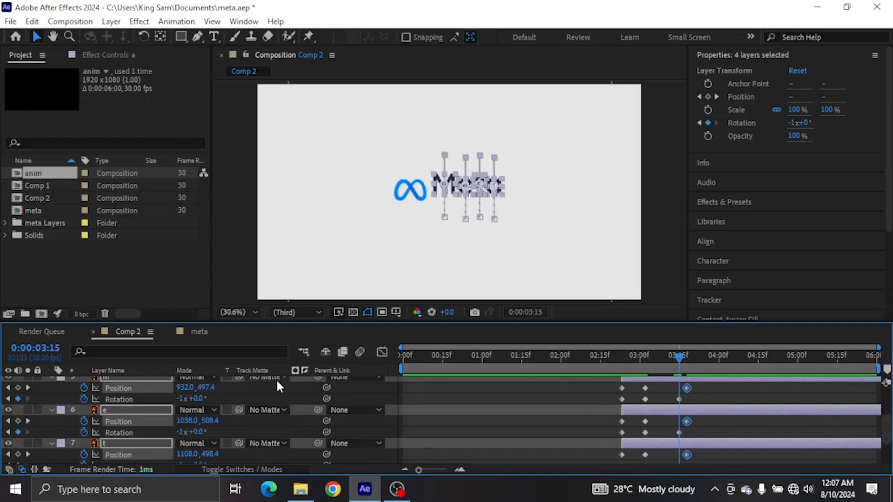
left_click_drag(210, 388, 245, 385)
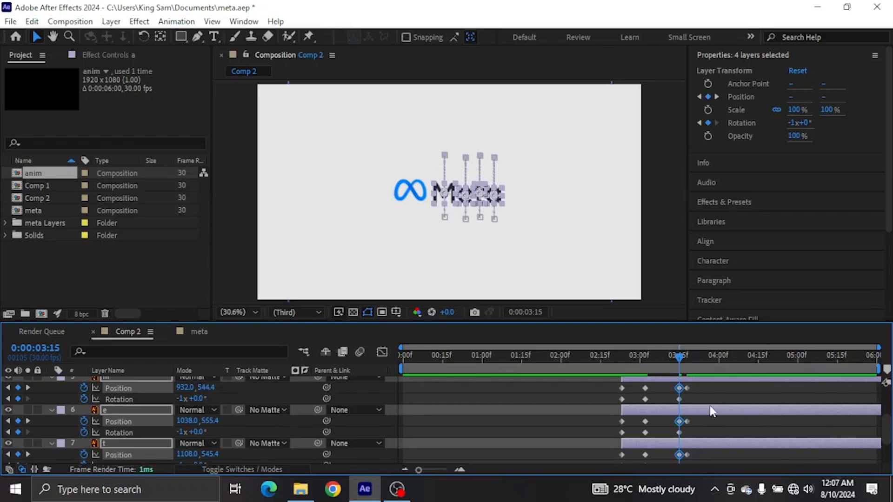
left_click(610, 356)
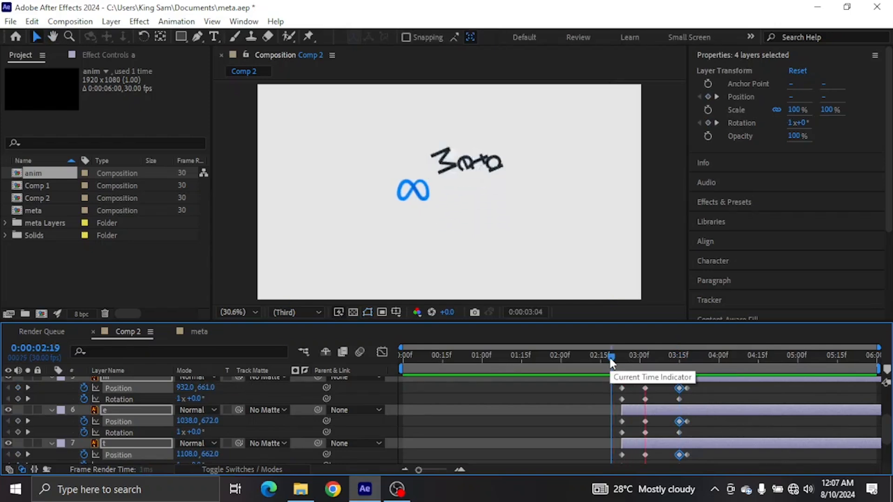
key("space")
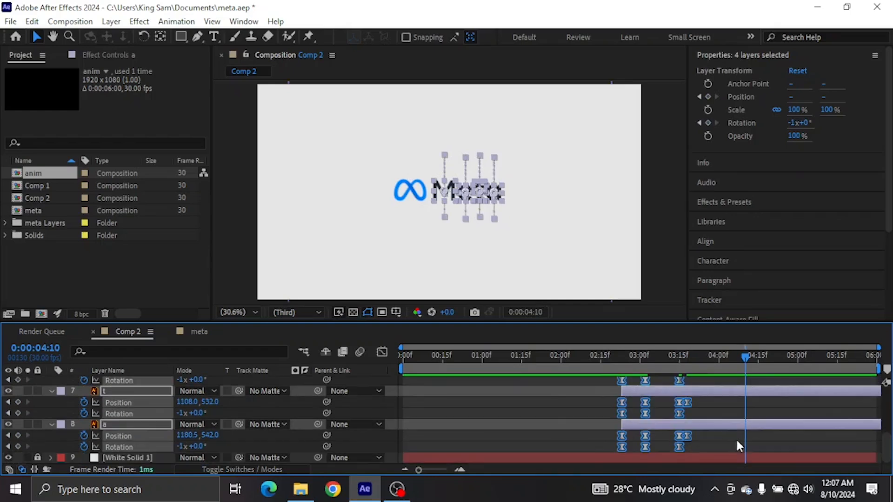
Shape the speed graph of letter a's Position keyframes so the first two movements each peak sharply midway.
left_click(723, 435)
left_click_drag(718, 434, 613, 437)
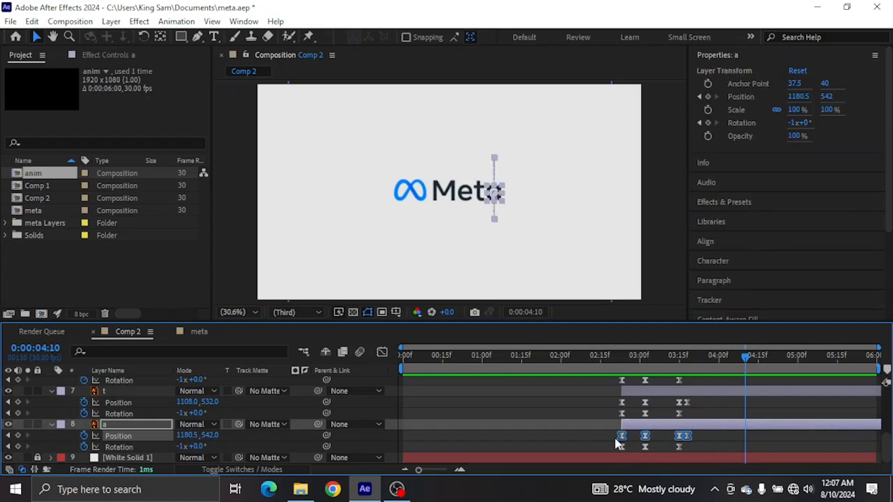
left_click(381, 354)
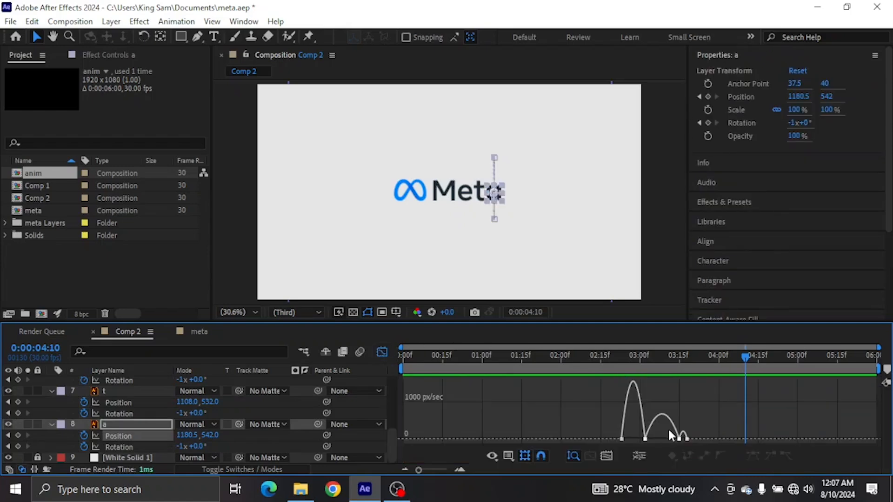
left_click(679, 439)
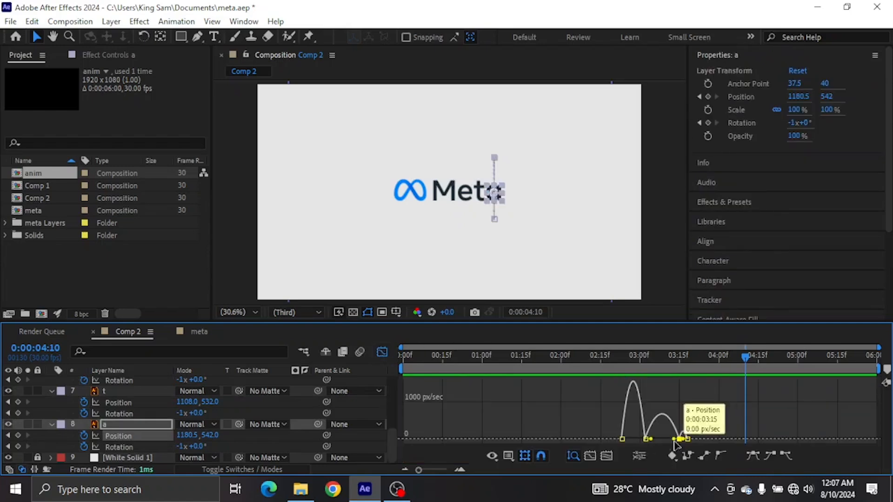
left_click_drag(678, 440, 646, 441)
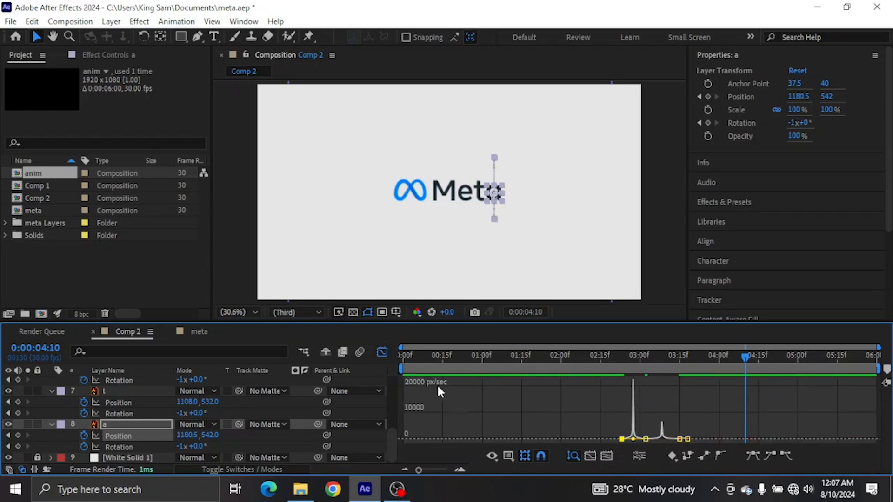
left_click(383, 352)
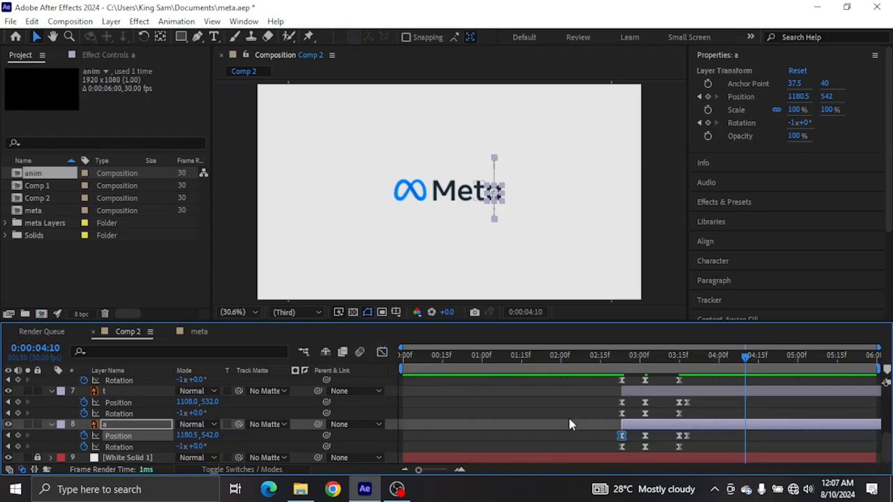
Reshape the Position speed graph of letter t with the same sharp mid-movement peaks as letter a.
left_click(118, 402)
left_click(382, 352)
left_click_drag(650, 439, 604, 438)
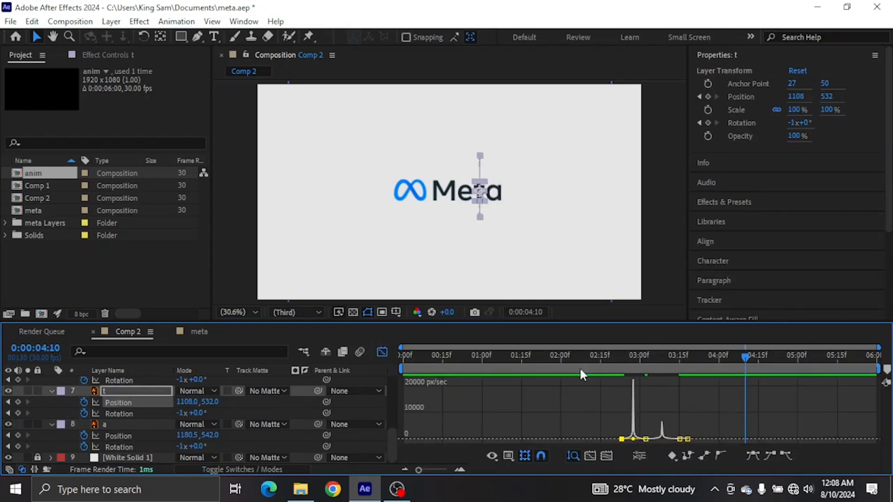
left_click(382, 352)
Adjust the Position speed graph of letter e to match the easing of letters t and a.
scroll(725, 392, "up", 2)
left_click_drag(700, 444, 680, 438)
left_click(382, 352)
left_click(645, 438)
left_click_drag(673, 439, 618, 438)
left_click_drag(625, 438, 651, 438)
left_click(382, 352)
Adjust the Position speed graph of letter m to match the easing of the other letters.
left_click_drag(706, 409, 615, 402)
left_click(382, 352)
left_click_drag(622, 440, 642, 439)
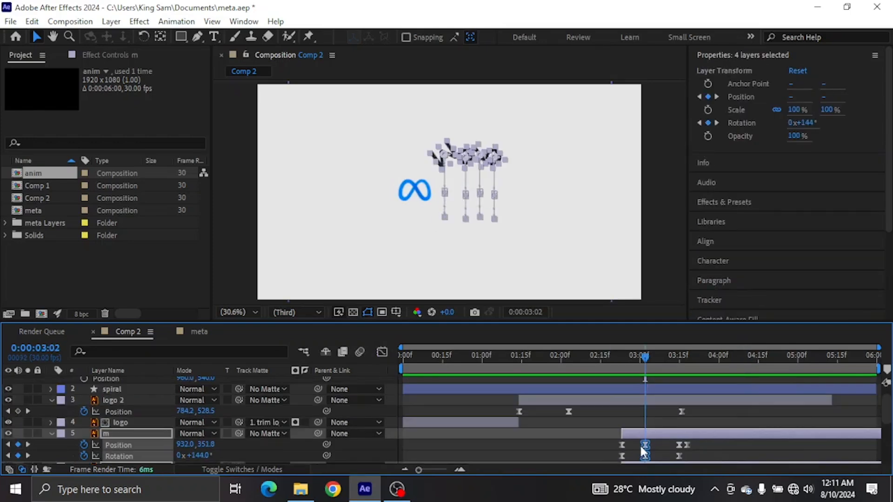
Retime the four letters' keyframes after the first to about 0:00:03:12, 0:00:03:18 and 0:00:03:21, and preview from 0:00:02:21.
left_click_drag(641, 446, 670, 446)
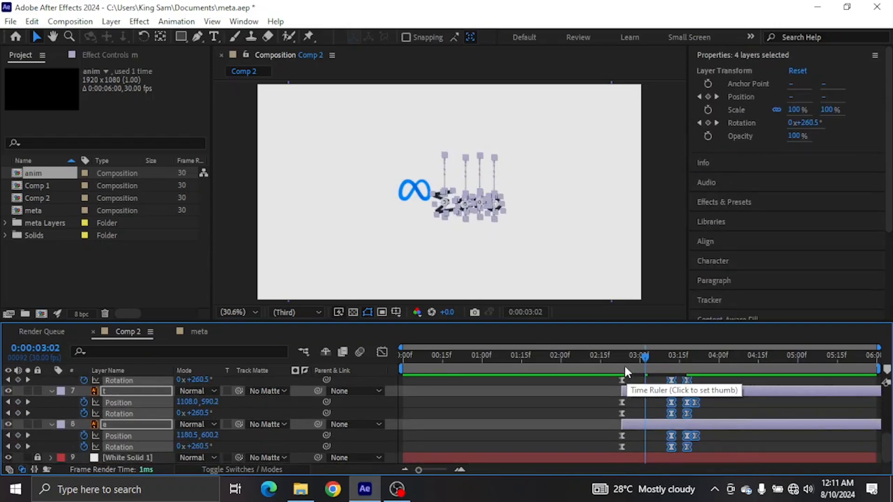
left_click(617, 355)
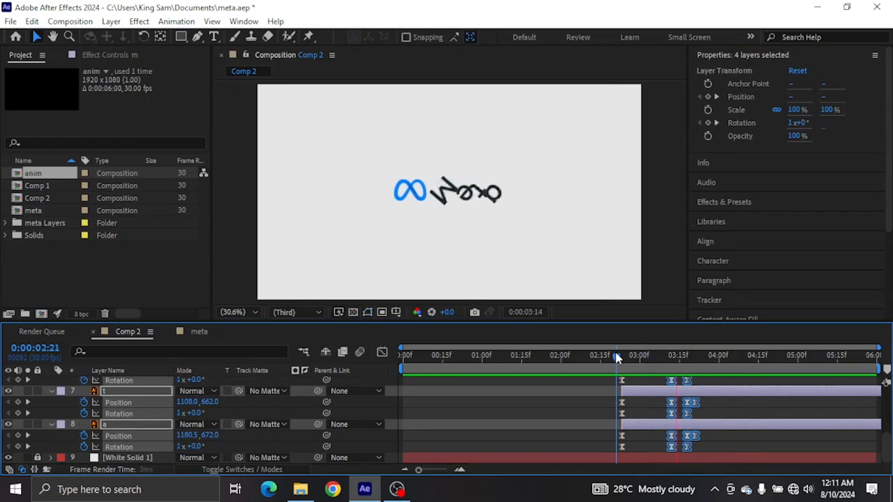
key("space")
Collapse the letter layers and stagger t, e and m so each starts about two frames after the layer below, and preview.
key("u")
left_click(619, 433)
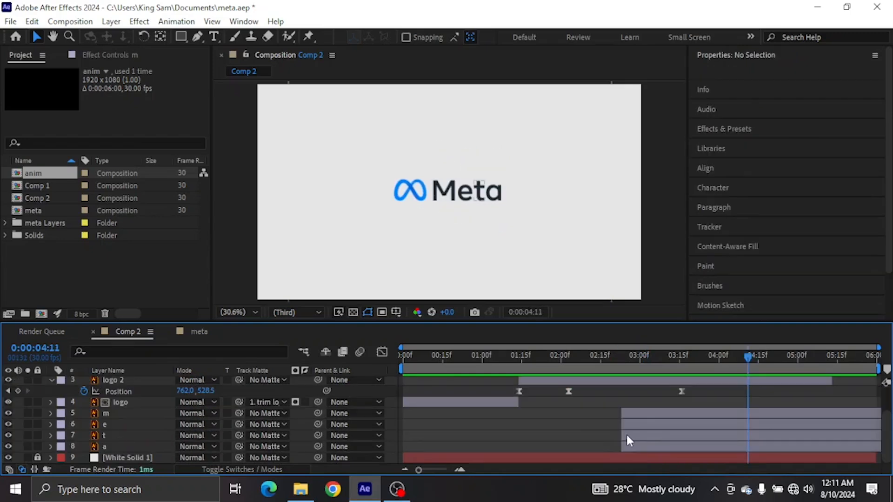
left_click(627, 436)
left_click_drag(627, 435, 636, 421)
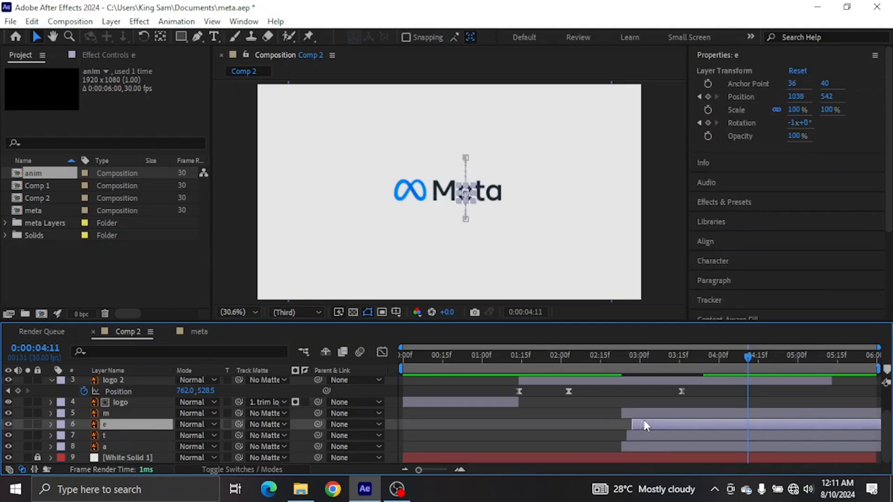
left_click_drag(632, 413, 650, 411)
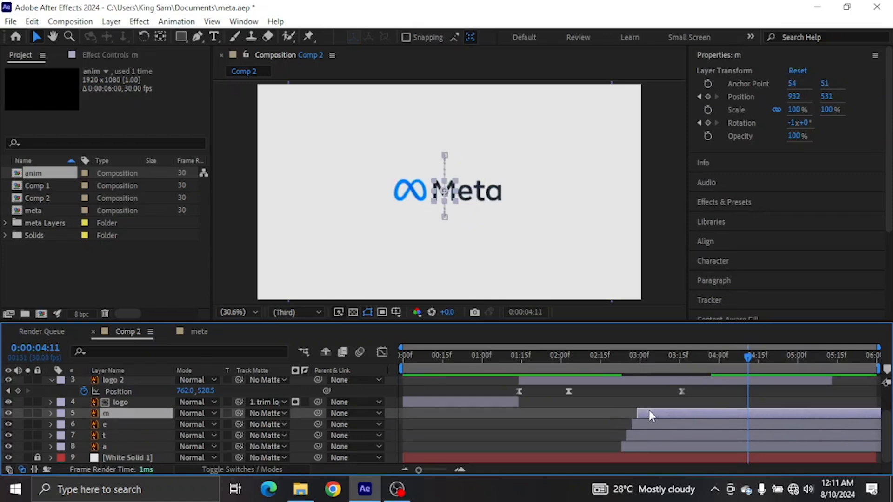
left_click(601, 358)
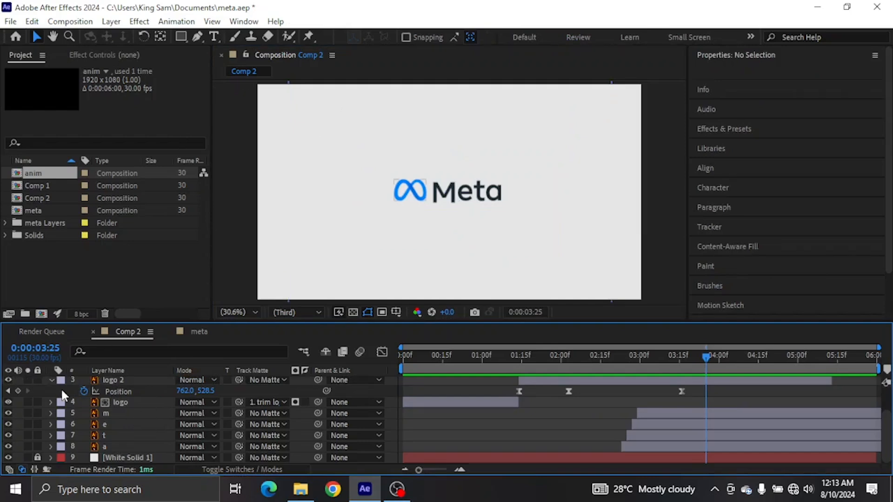
Draw a red rectangle about 1064 by 550 px and move it up so its lower edge lies just below the letters.
key("q")
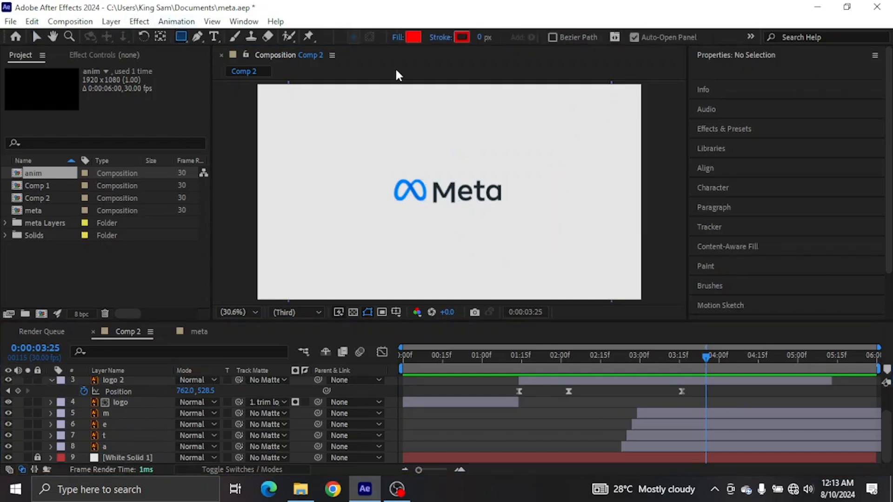
left_click_drag(360, 123, 564, 208)
left_click_drag(565, 211, 578, 237)
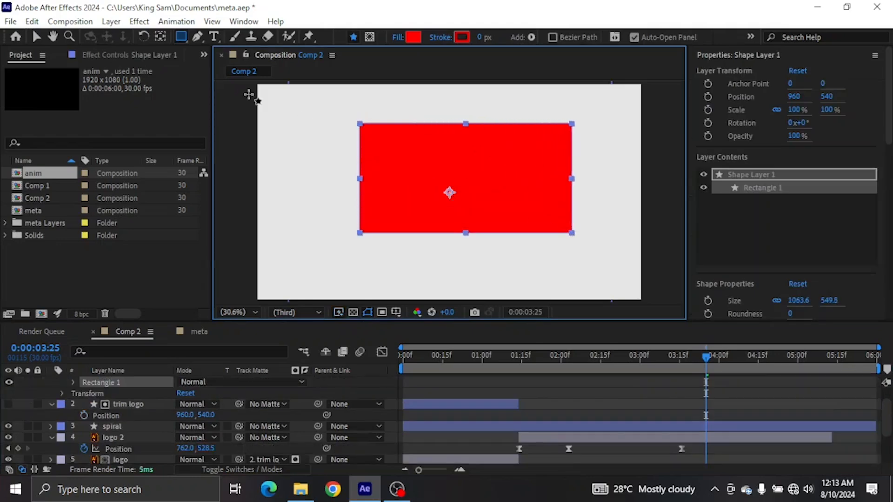
left_click(36, 36)
mouse_move(504, 173)
left_mouse_down()
mouse_move(494, 135)
mouse_move(489, 170)
left_mouse_up()
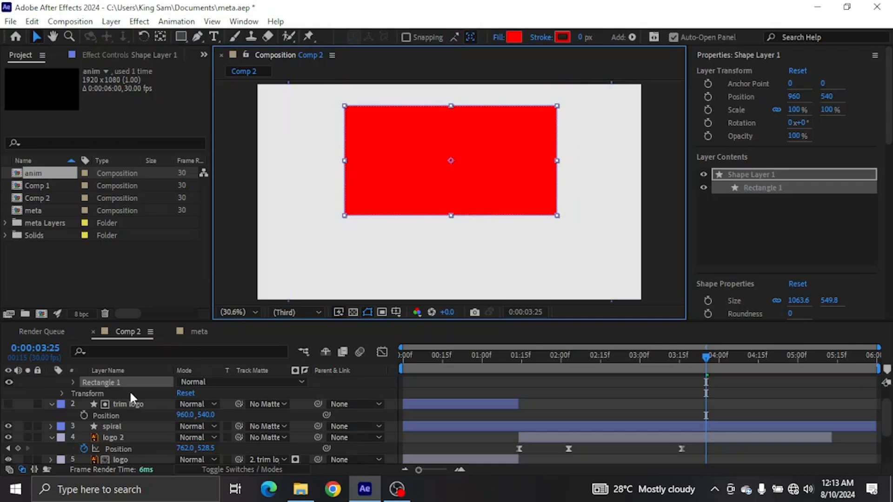
Place the rectangle's shape layer directly above layer m and rename it matte.
scroll(129, 390, "up", 2)
left_click_drag(118, 381, 112, 410)
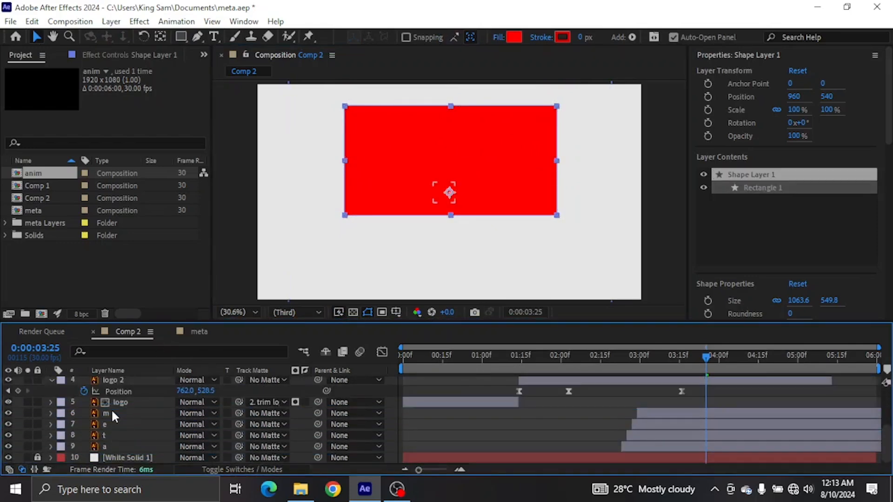
scroll(115, 391, "up", 2)
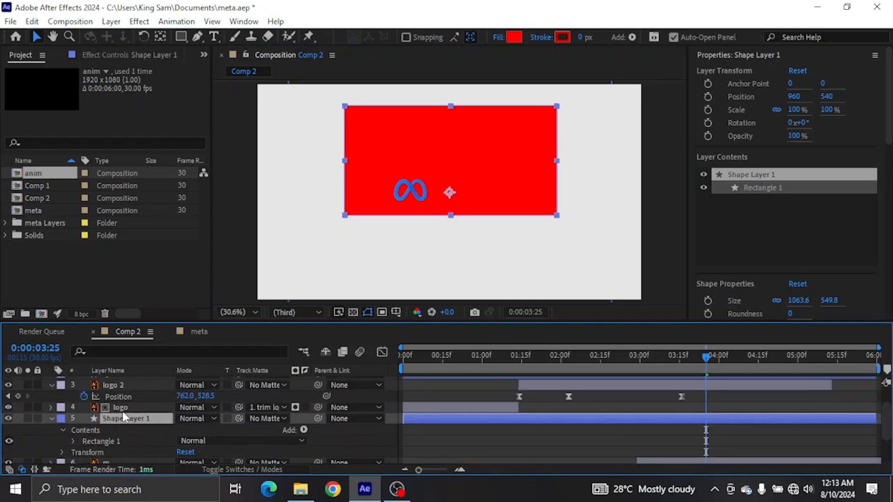
right_click(121, 421)
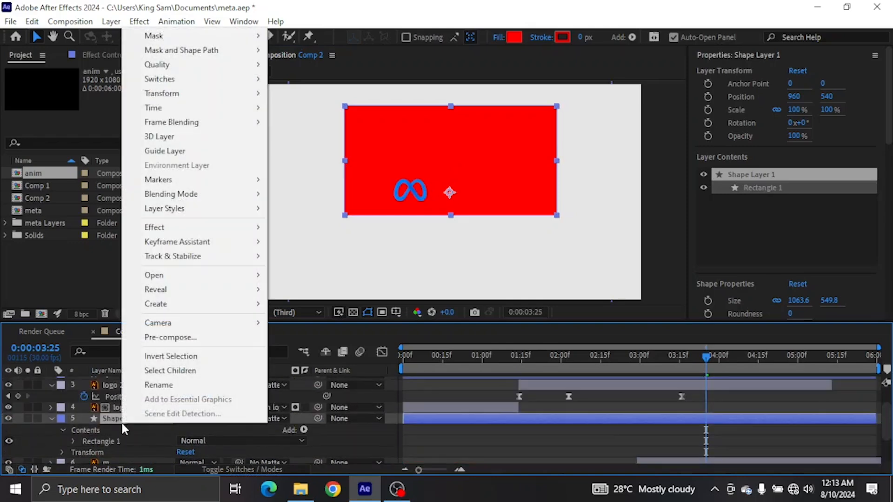
left_click(156, 385)
type("m")
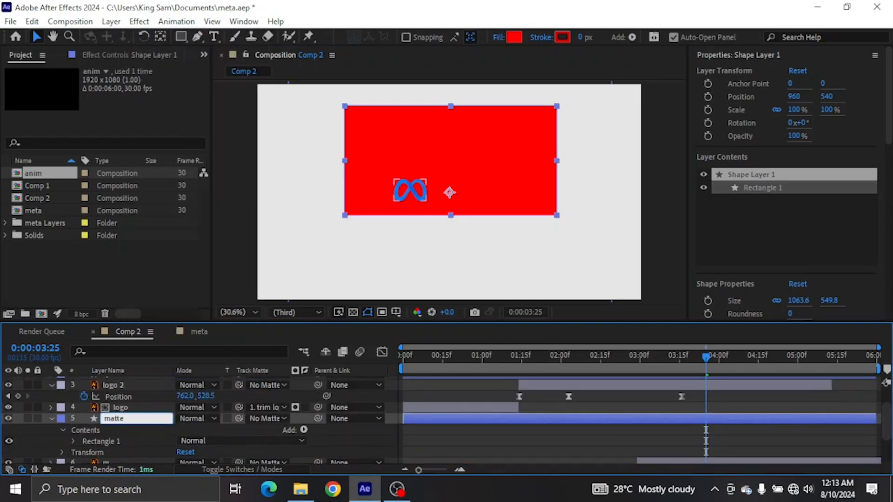
type("atte")
key("Return")
left_click(51, 419)
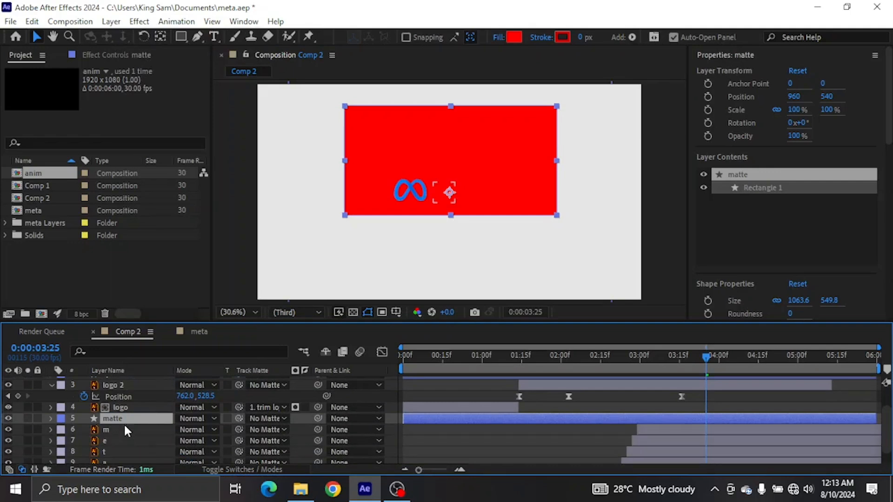
Set the matte layer as the track matte of the m, e, t and a layers.
left_click(122, 430)
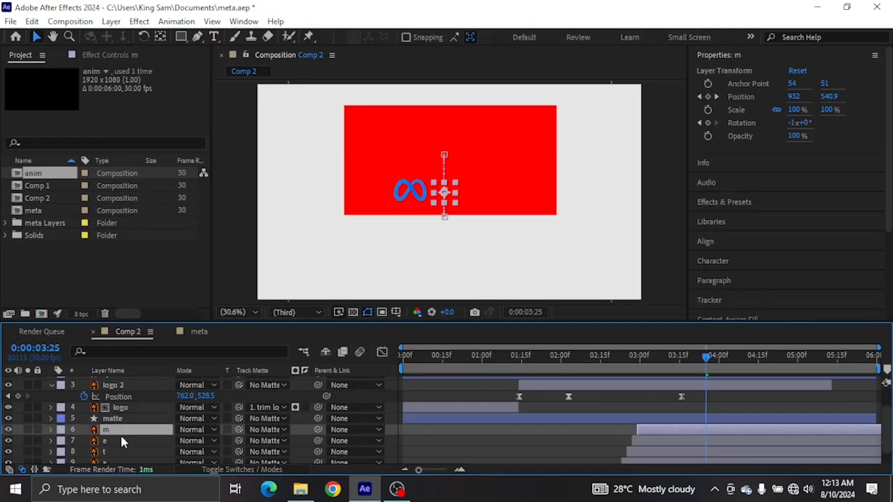
left_click(111, 459, "shift")
left_click(266, 430)
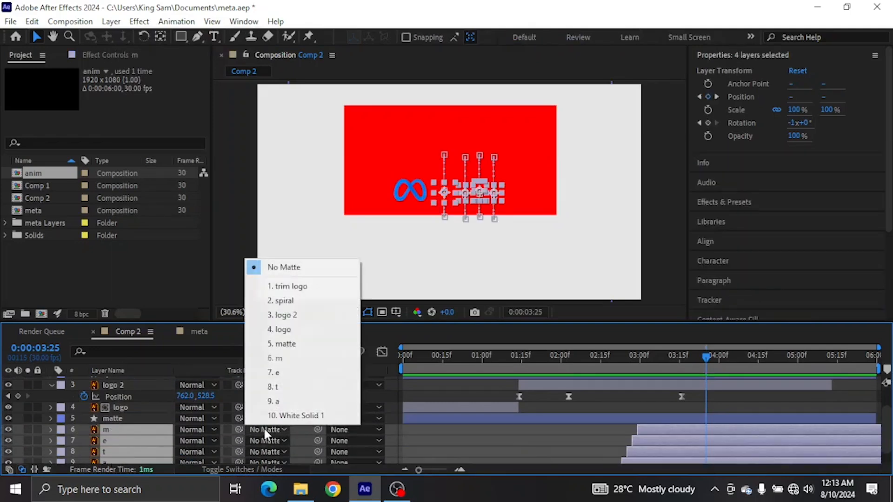
left_click(302, 344)
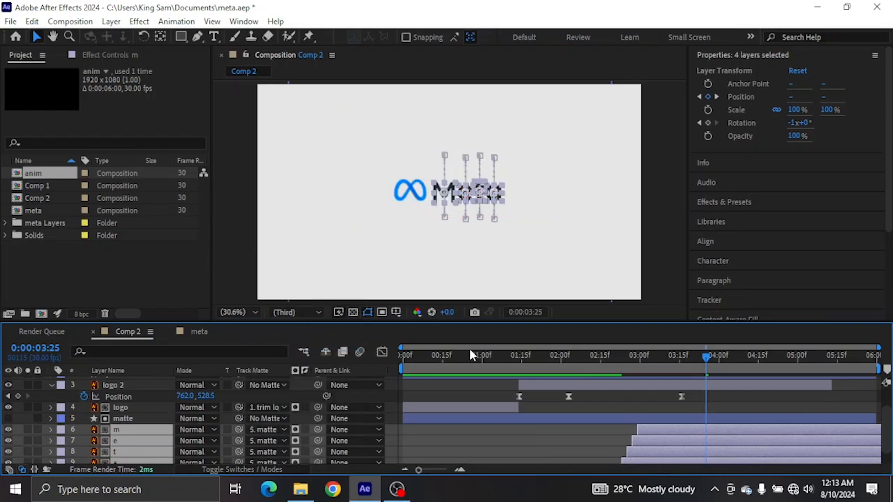
Nudge the matte layer up to Position Y 480 so it hides the letters while they are below the logo.
left_click(122, 420)
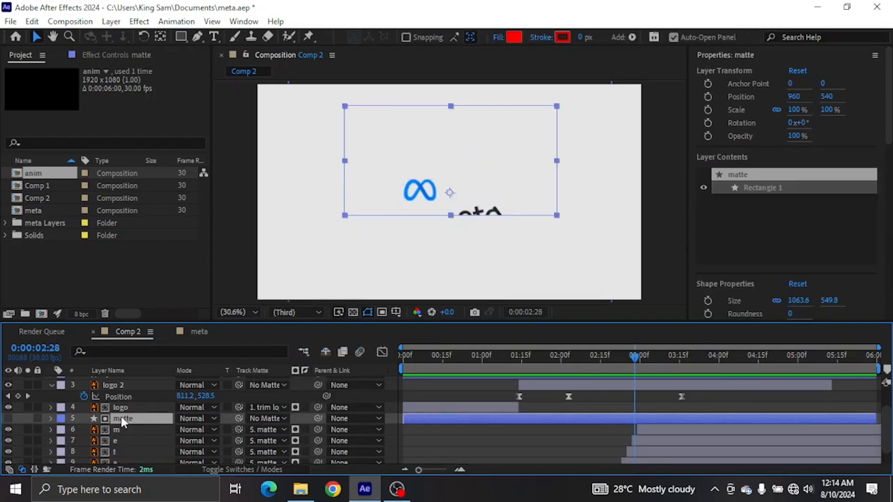
key("Up")
key("Up")
key("Up")
key("Up")
key("Up")
key("Up")
key("Up")
key("Up")
key("Up")
key("Up")
key("Up")
key("Up")
key("Up")
key("Up")
key("Up")
key("Up")
key("Up")
key("Up")
key("Up")
key("Up")
key("Up")
key("Up")
key("Up")
key("Up")
key("Up")
key("Up")
key("Up")
key("Up")
key("Up")
key("Up")
key("Up")
key("Up")
key("Up")
key("Up")
key("Up")
key("Up")
key("Up")
key("Up")
key("Up")
key("Up")
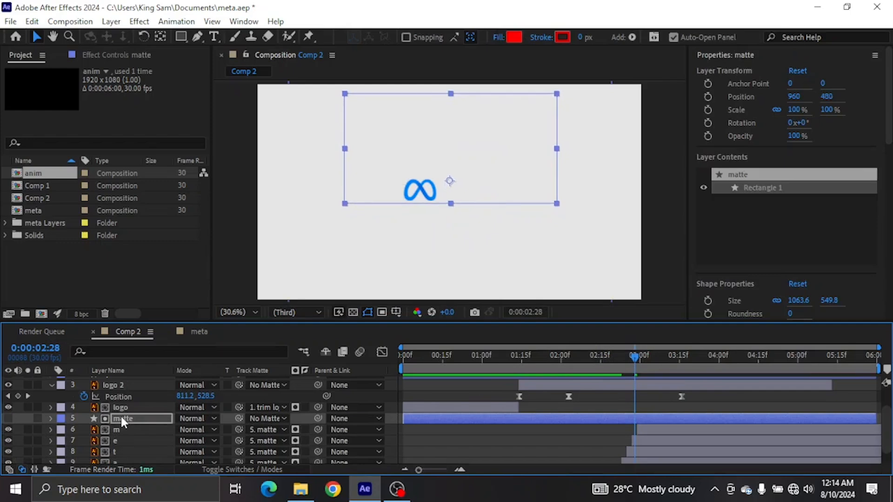
Shift the four letter layers about eight frames earlier, so a starts near 0:00:02:15, and preview the animation.
left_click_drag(600, 358, 608, 361)
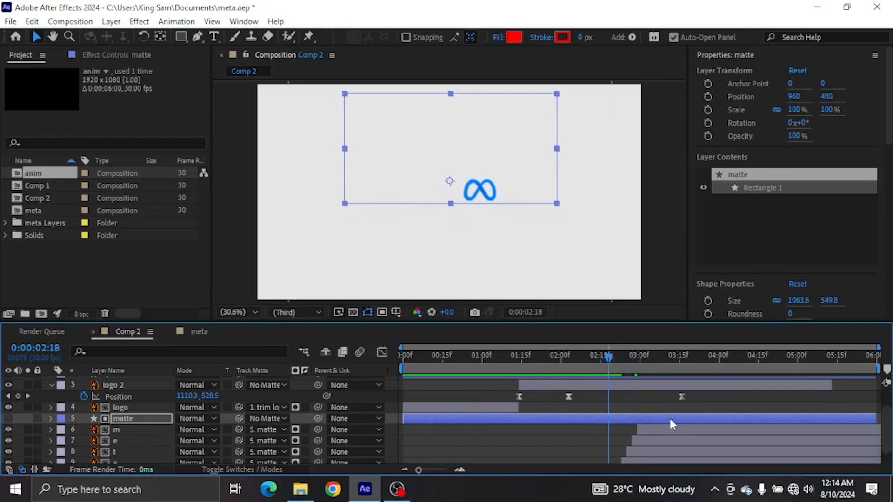
left_click(664, 431)
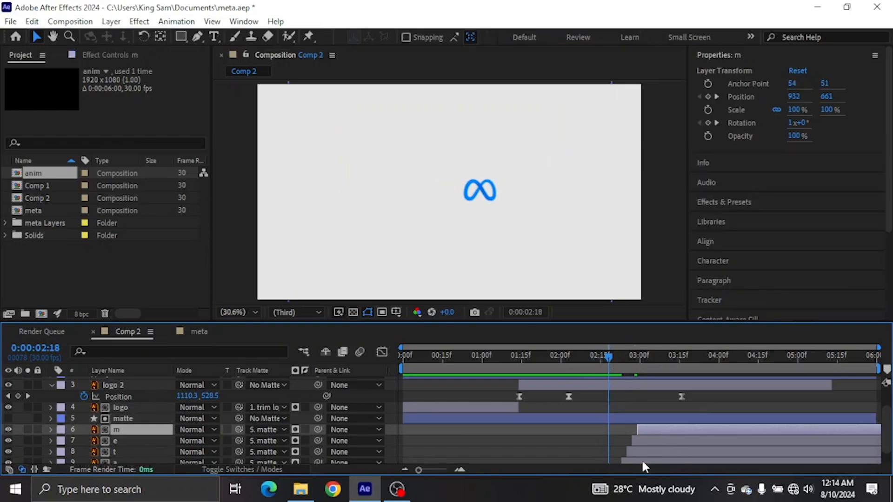
left_click(641, 459, "shift")
left_click_drag(639, 459, 621, 459)
left_click_drag(607, 358, 578, 374)
key("space")
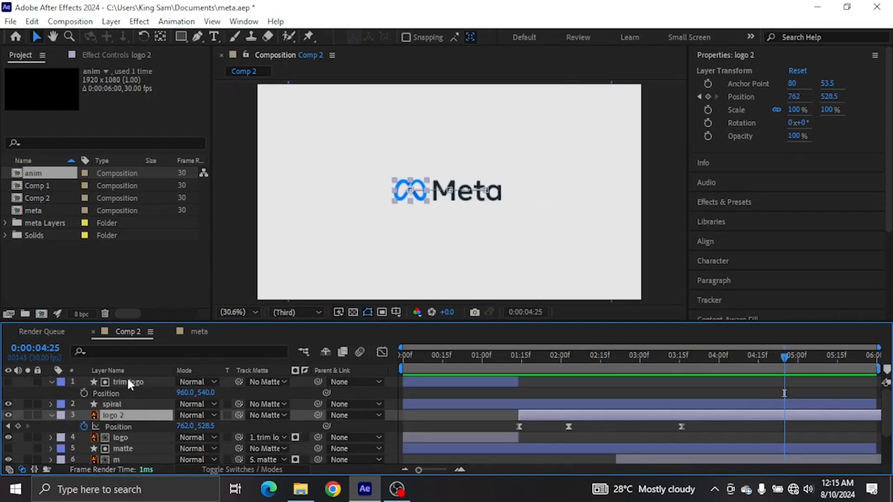
Pre-compose all layers from trim logo through a as animation, and return to the start of the composition.
left_click(129, 383)
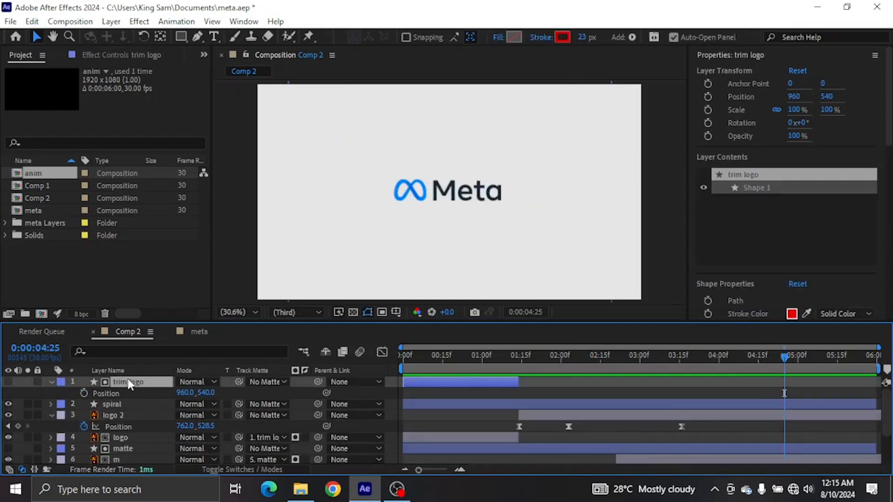
scroll(129, 384, "down", 2)
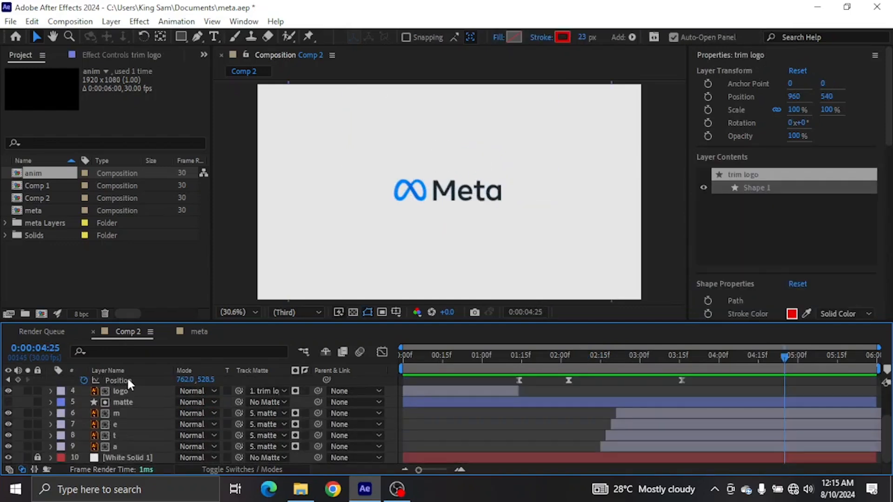
left_click(107, 442, "shift")
right_click(136, 424)
left_click(185, 337)
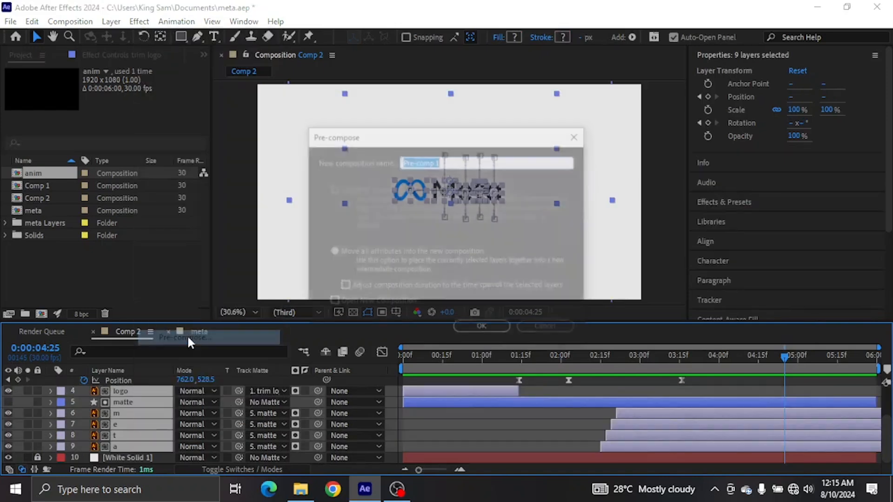
type("an")
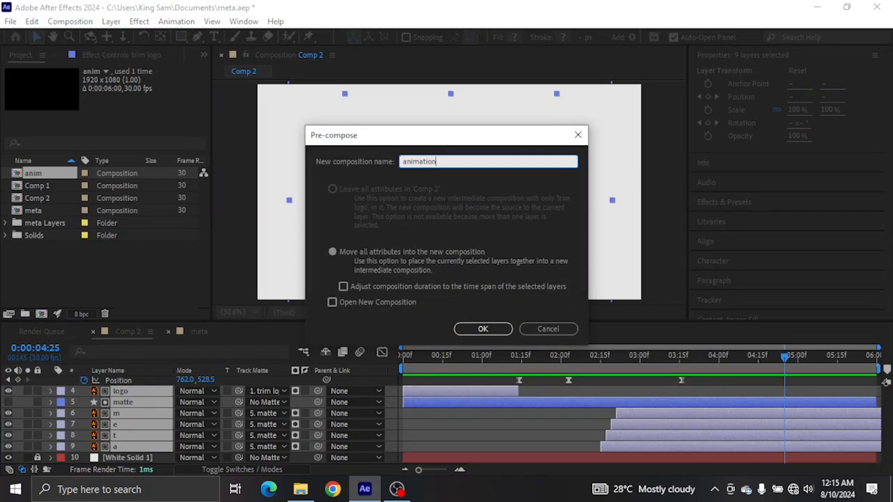
type("imation")
key("Return")
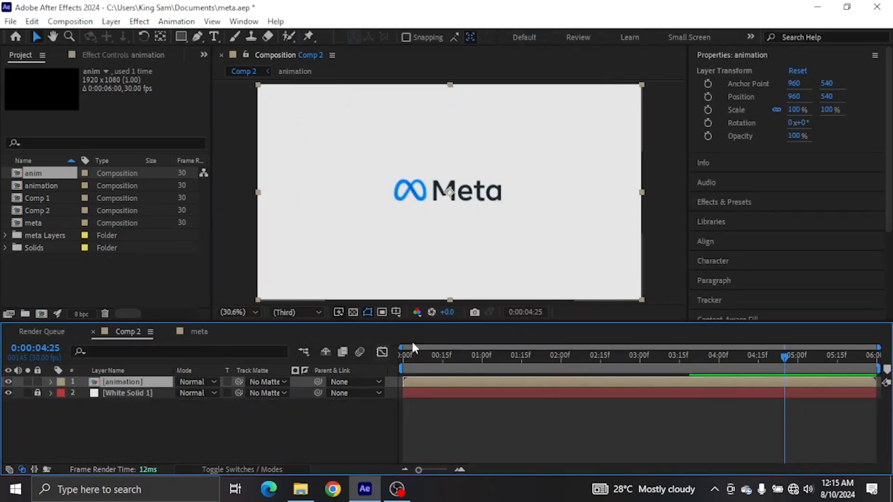
left_click_drag(407, 352, 395, 353)
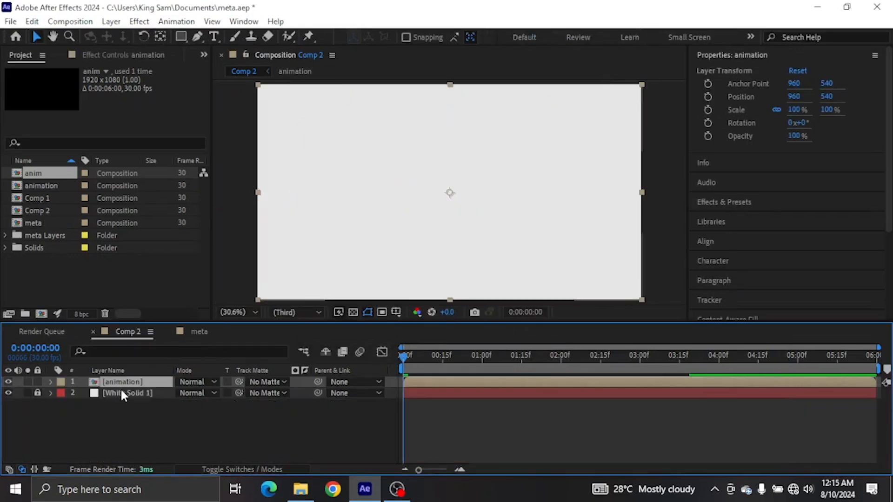
Set the animation layer's Scale to 110% and keyframe it at the start of the composition.
key("s")
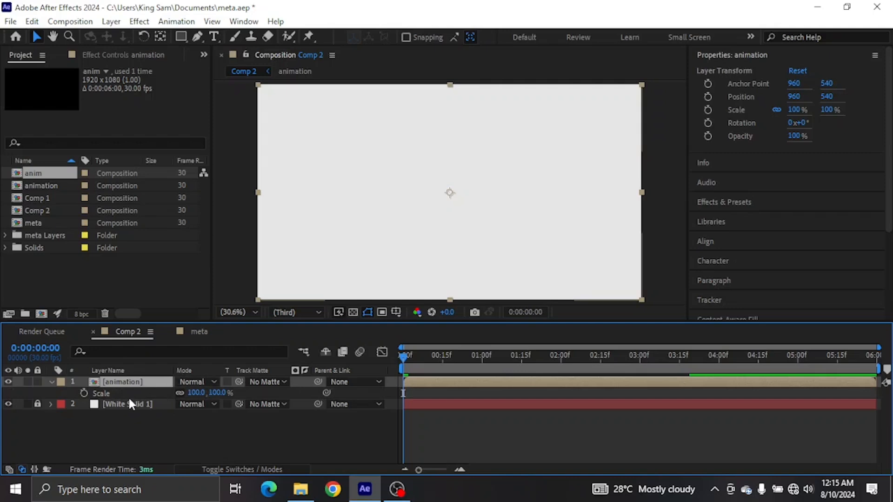
left_click(195, 394)
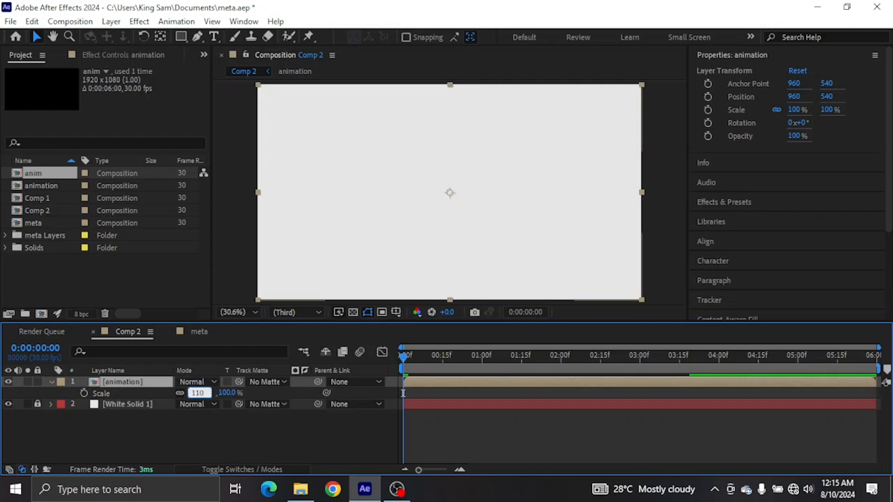
type("110")
key("Return")
left_click(84, 394)
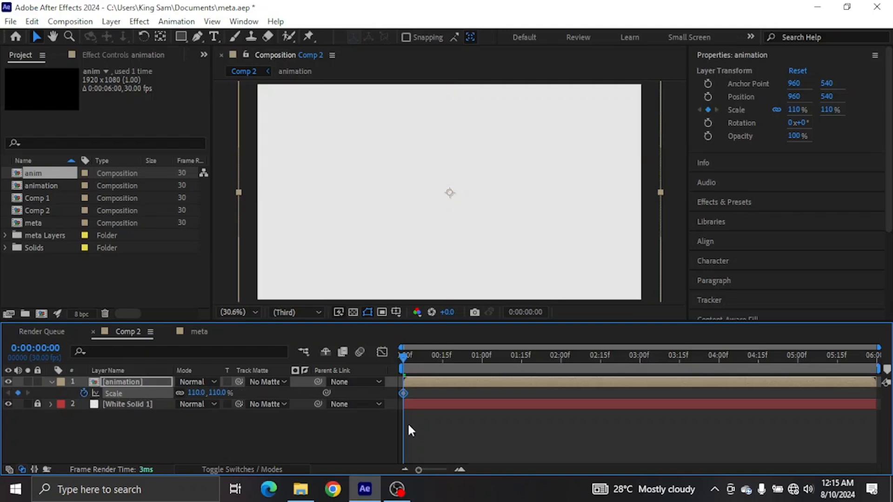
Keyframe the animation layer's Scale at 93% on the last frame, 0:00:05:29, and preview the composition from the start.
left_click(874, 360)
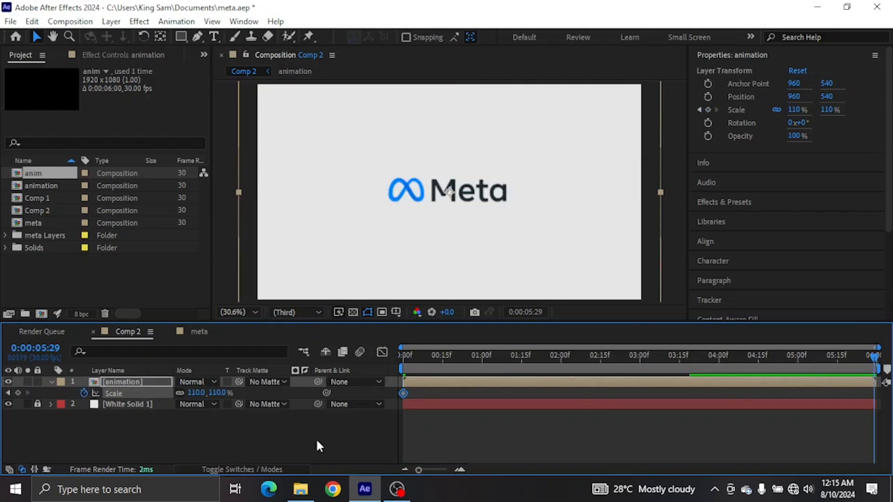
left_click(216, 393)
key("Return")
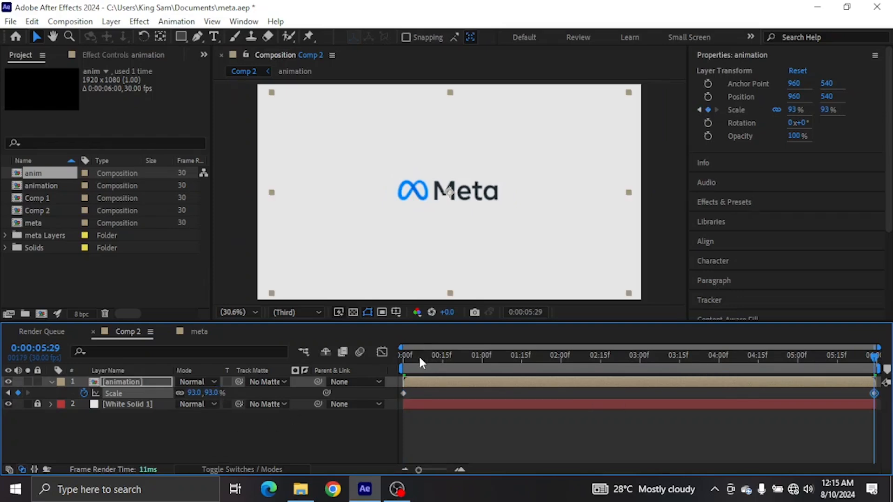
key("space")
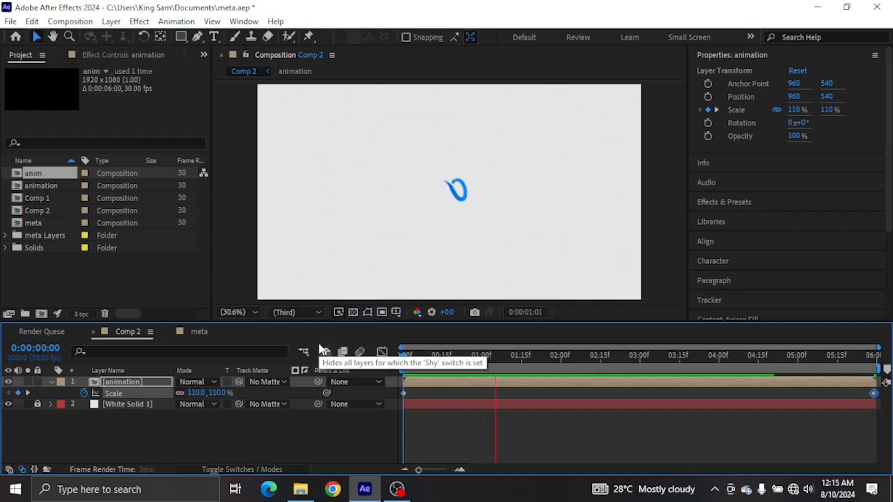